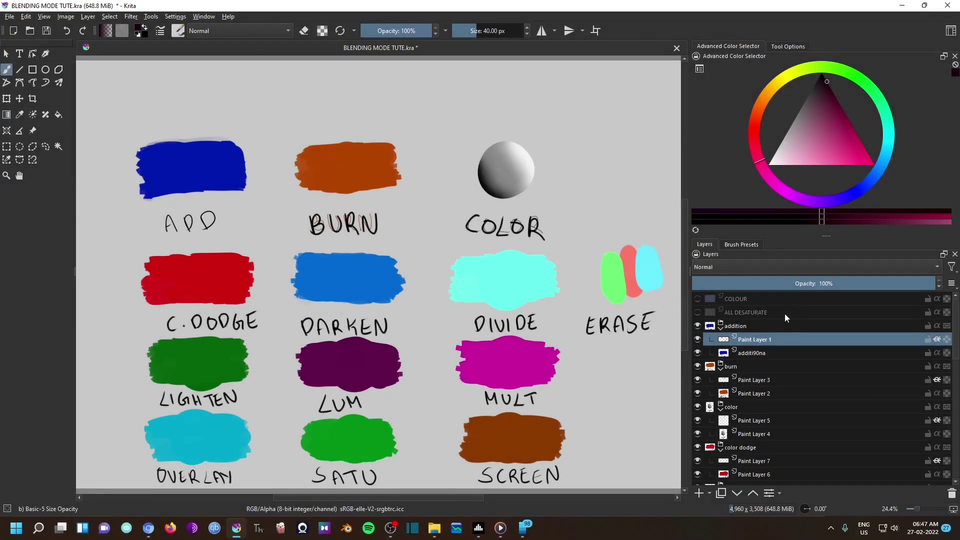
Step: Add a test paint layer above ALL DESATURATE, scribble across the swatches, then delete it
click(784, 312)
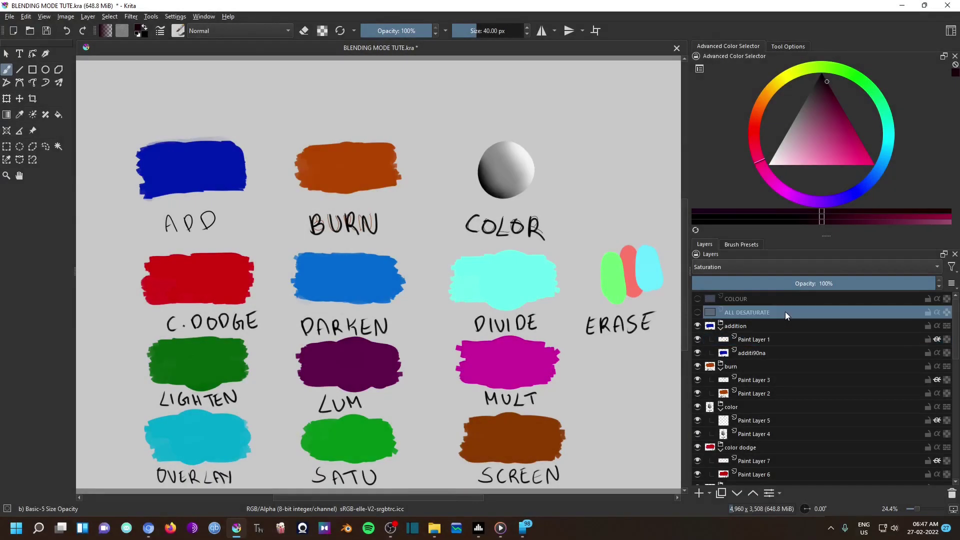
click(699, 493)
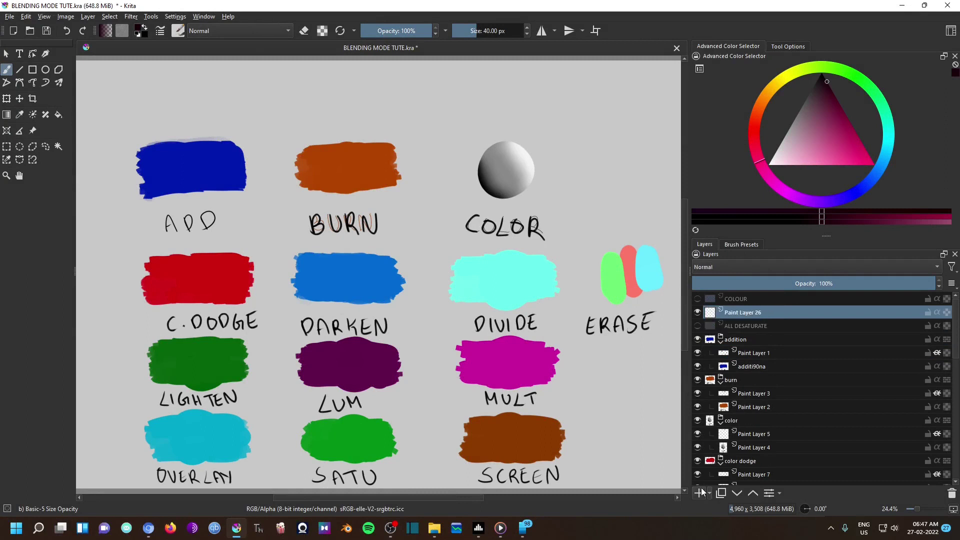
click(763, 270)
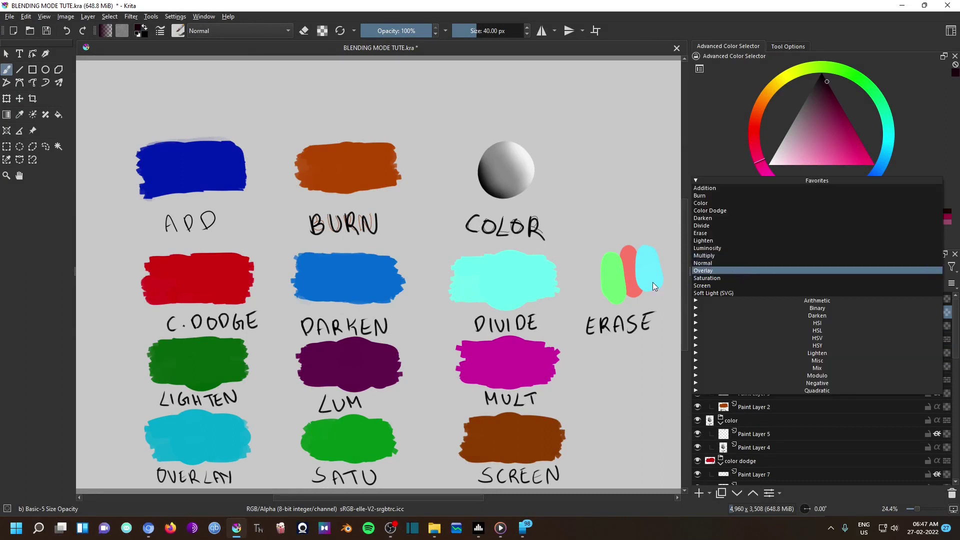
click(764, 270)
mouse_move(528, 129)
mouse_down()
mouse_move(392, 257)
mouse_move(468, 255)
mouse_move(496, 266)
mouse_move(375, 434)
mouse_move(450, 208)
mouse_move(226, 306)
mouse_move(417, 127)
mouse_move(412, 416)
mouse_move(447, 211)
mouse_move(540, 352)
mouse_move(579, 284)
mouse_move(613, 353)
mouse_up()
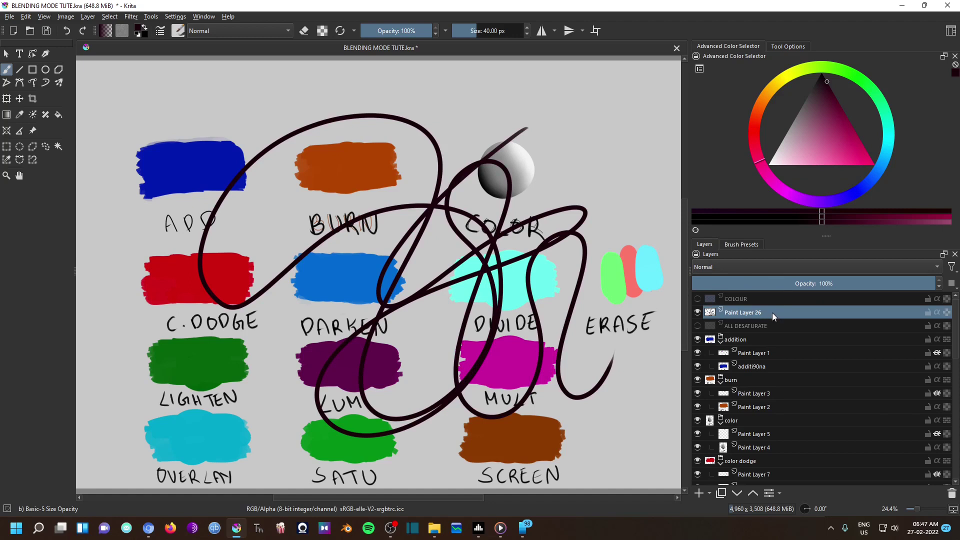
click(769, 264)
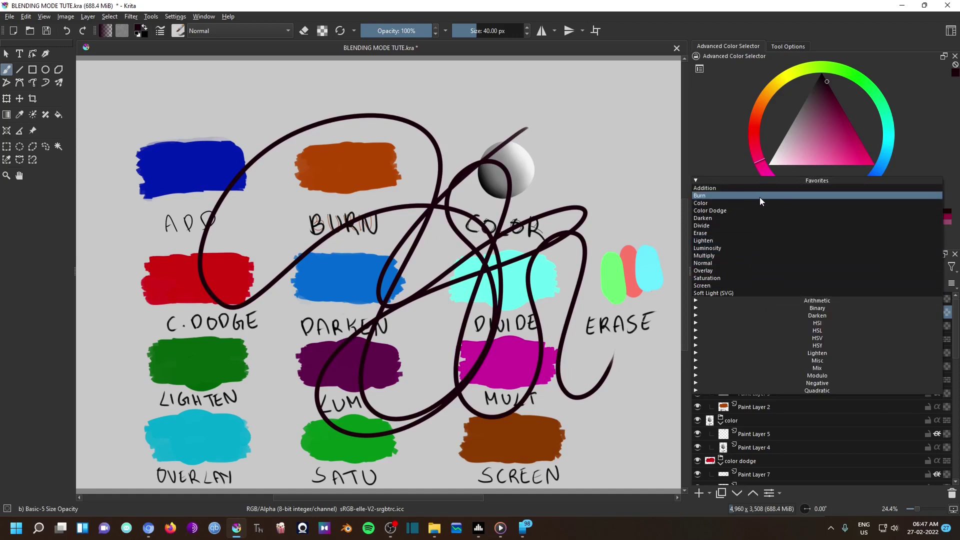
click(730, 161)
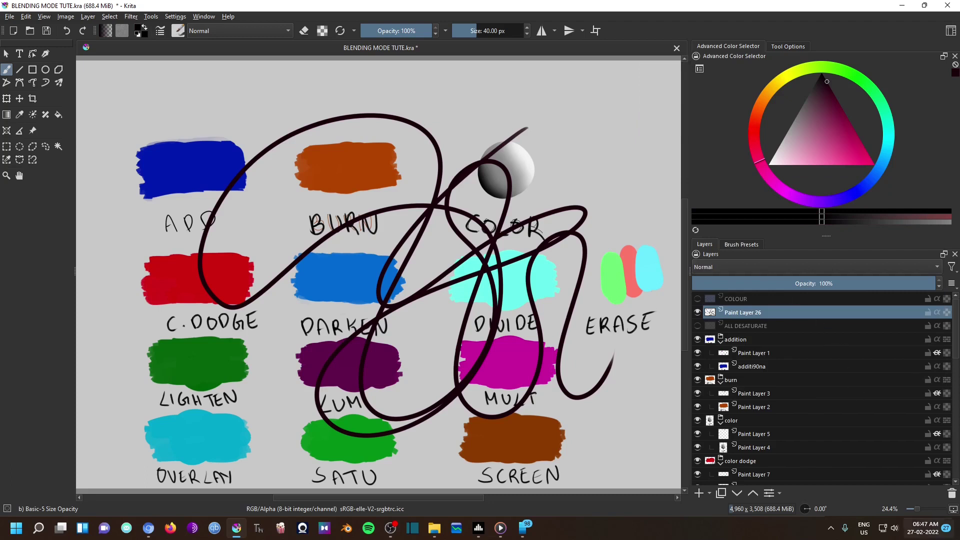
click(951, 492)
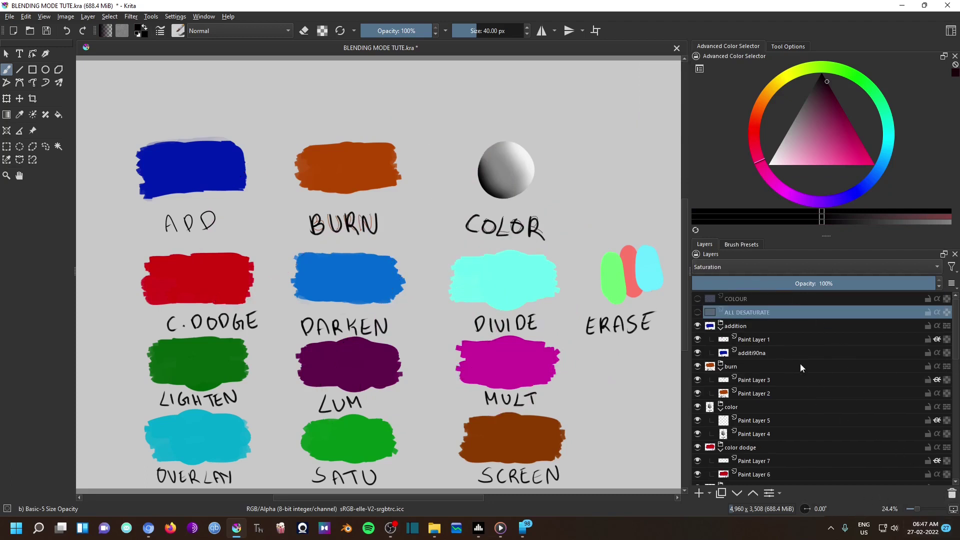
Step: Set Paint Layer 1 in the addition group to the Addition blend mode
click(774, 338)
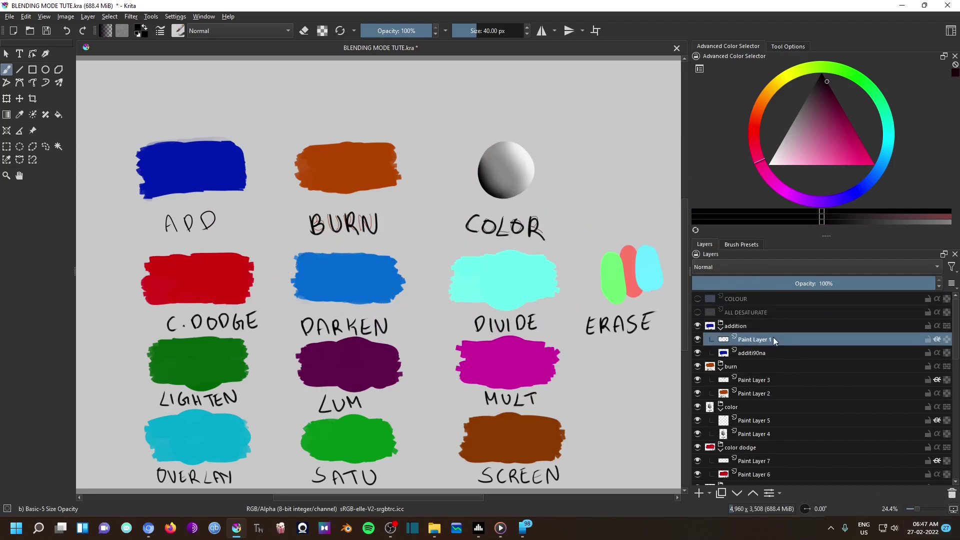
click(751, 267)
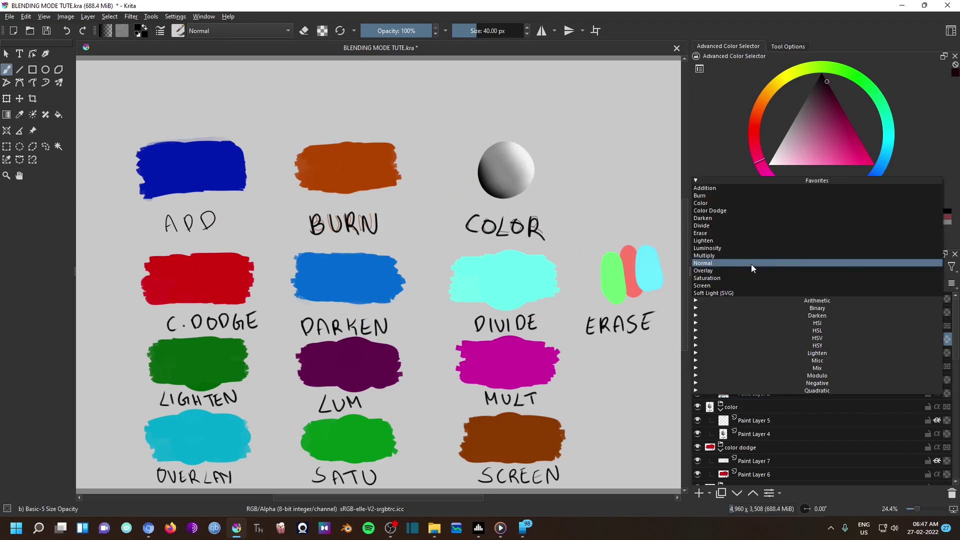
click(740, 187)
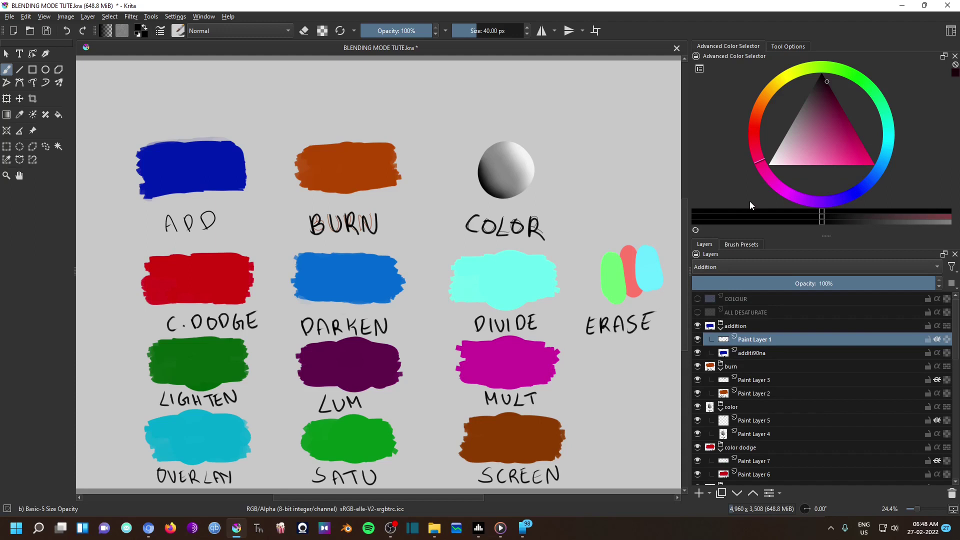
Step: Choose the Basic-6 Details brush preset, pick white, and enlarge the brush to about 337 px
click(733, 245)
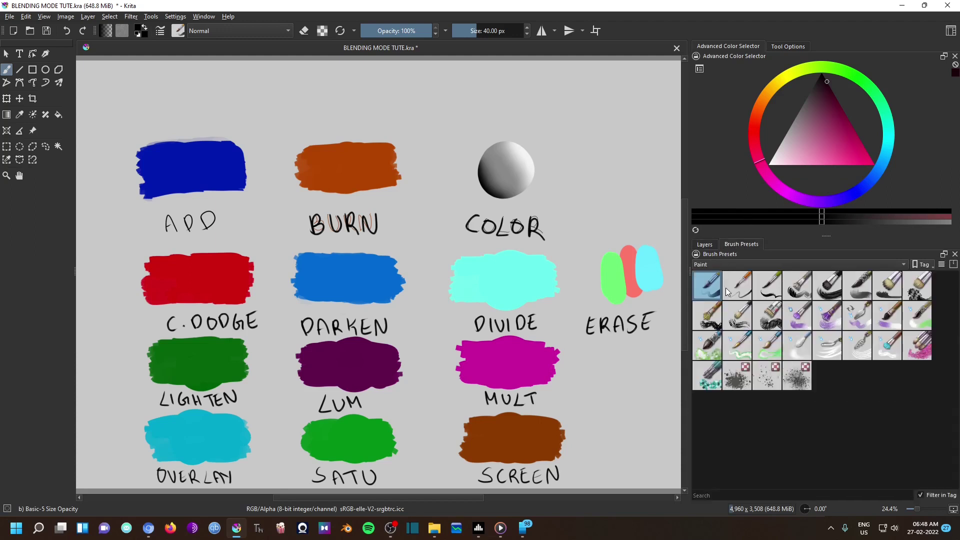
click(742, 292)
click(709, 245)
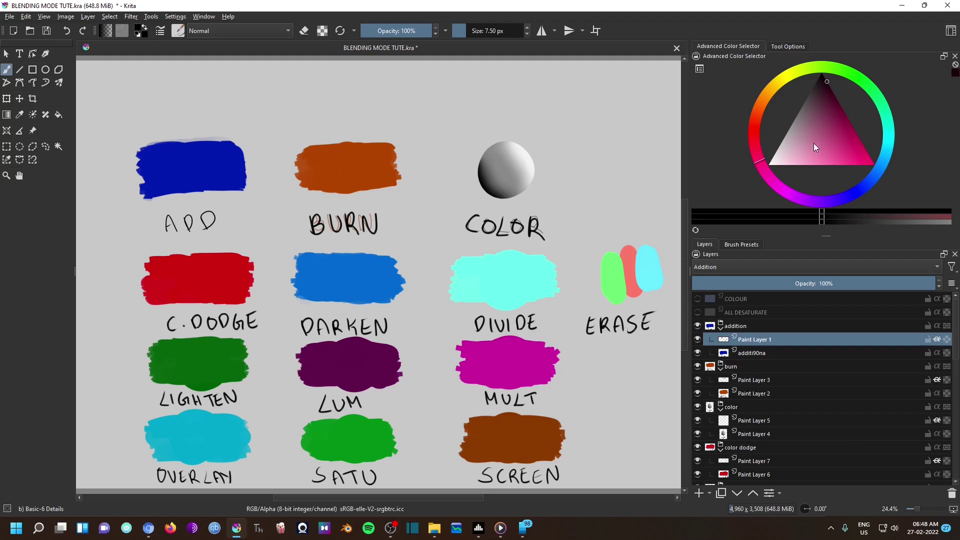
drag(820, 130, 756, 175)
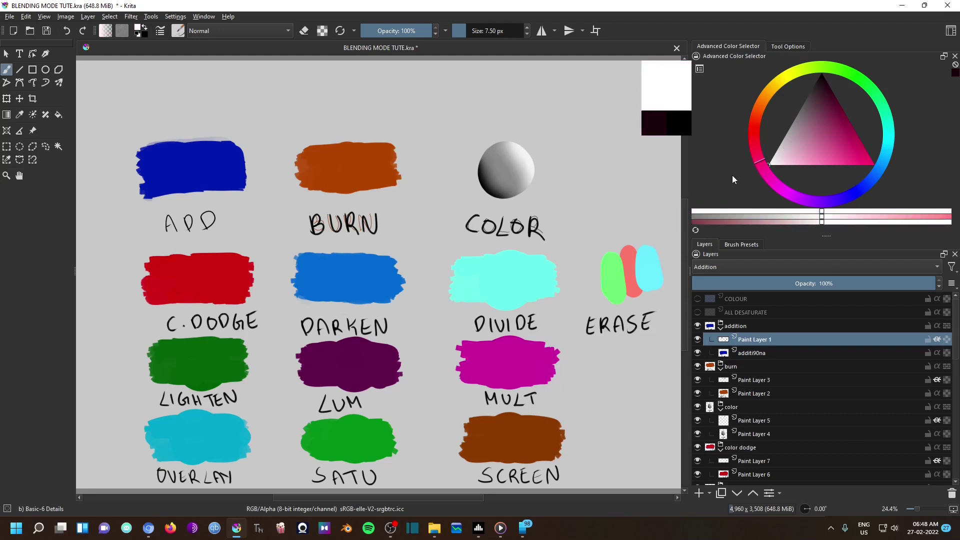
mouse_move(188, 235)
mouse_down()
mouse_move(360, 235)
mouse_move(527, 79)
mouse_up()
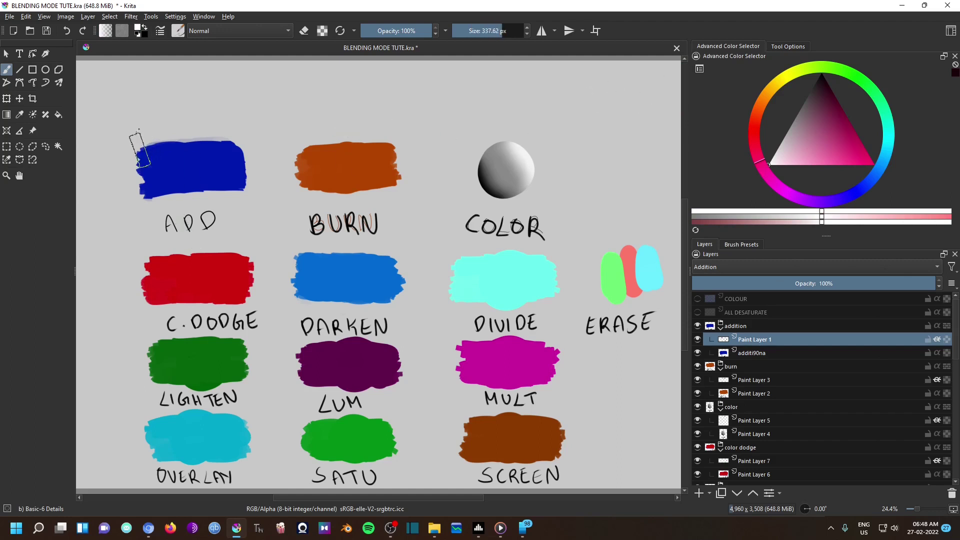
Step: Paint light, dark pink and black strokes over the left part of the ADD swatch
mouse_move(139, 142)
mouse_down()
mouse_move(150, 198)
mouse_move(146, 138)
mouse_move(145, 192)
mouse_up()
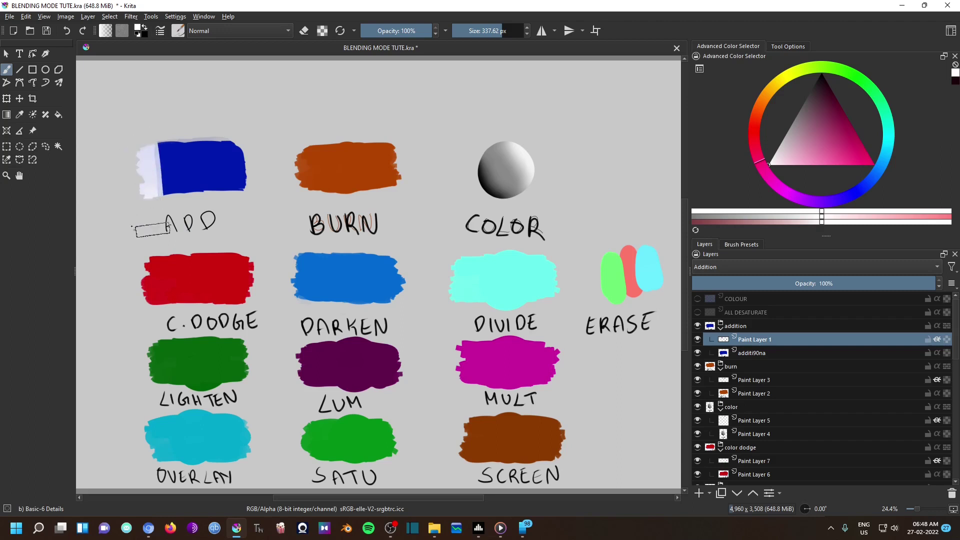
click(796, 115)
mouse_move(168, 150)
mouse_down()
mouse_move(179, 191)
mouse_move(160, 145)
mouse_move(173, 197)
mouse_up()
click(824, 70)
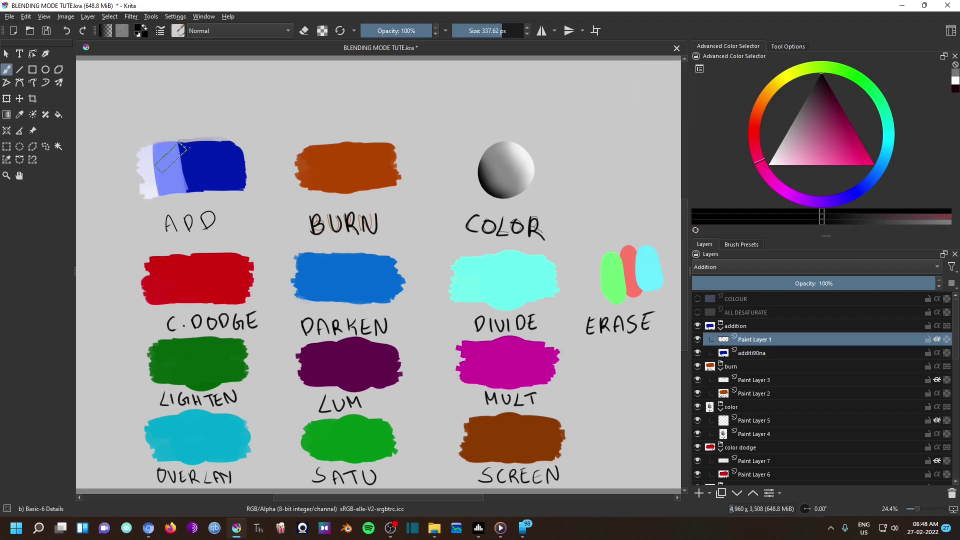
drag(186, 136, 192, 188)
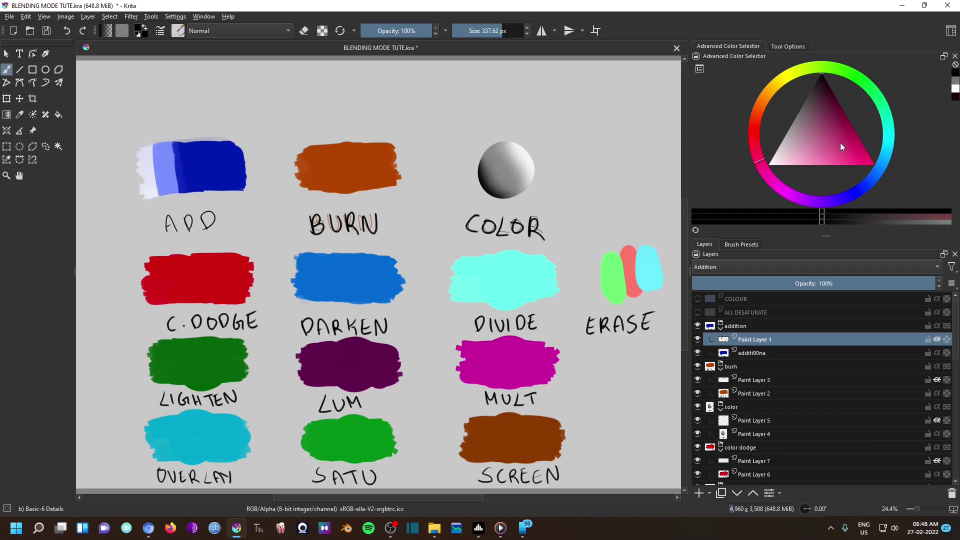
Step: Paint magenta and black strokes over the ADD swatch's right and purple areas
click(872, 164)
mouse_move(246, 137)
mouse_down()
mouse_move(247, 200)
mouse_move(246, 137)
mouse_move(226, 195)
mouse_up()
click(863, 125)
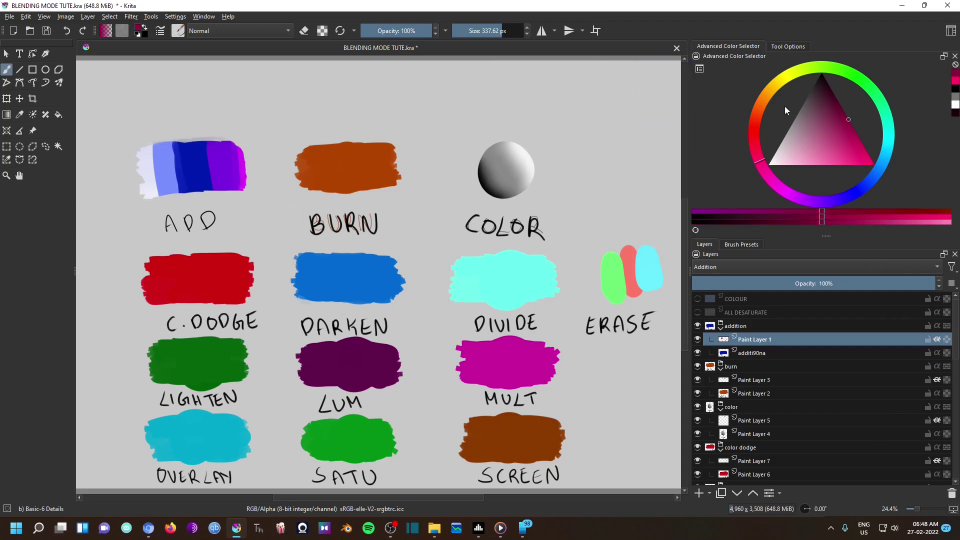
click(821, 74)
drag(206, 135, 214, 183)
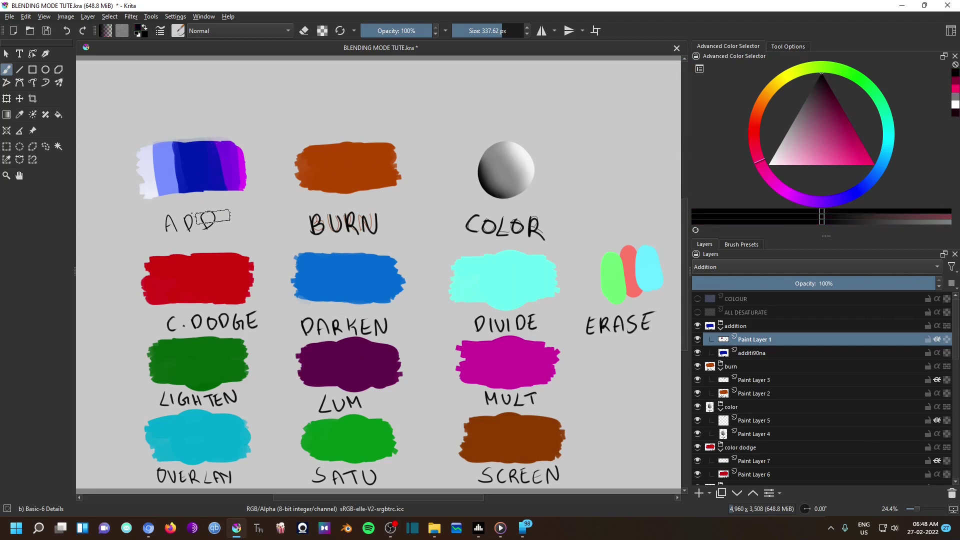
Step: On Paint Layer 3, paint white, dark red and black strokes over the BURN swatch
click(785, 379)
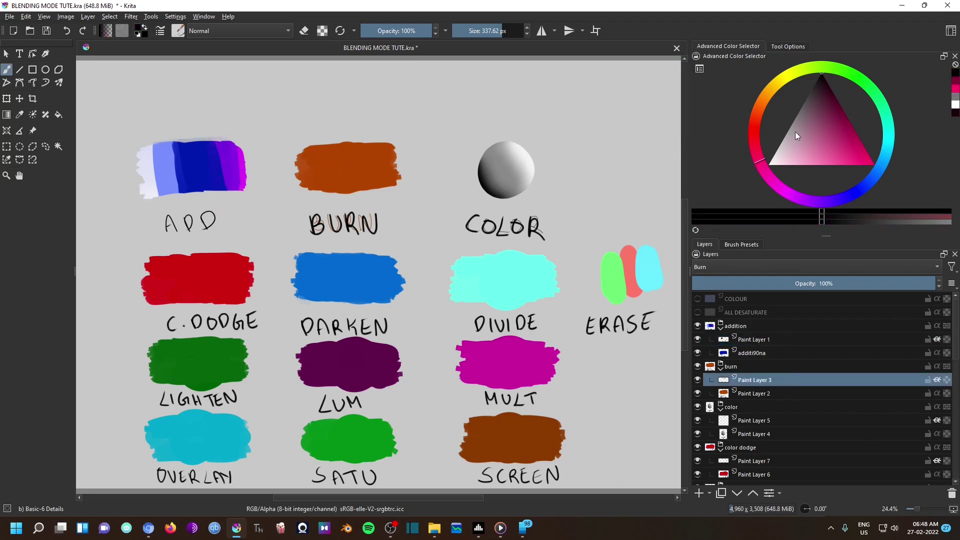
click(769, 164)
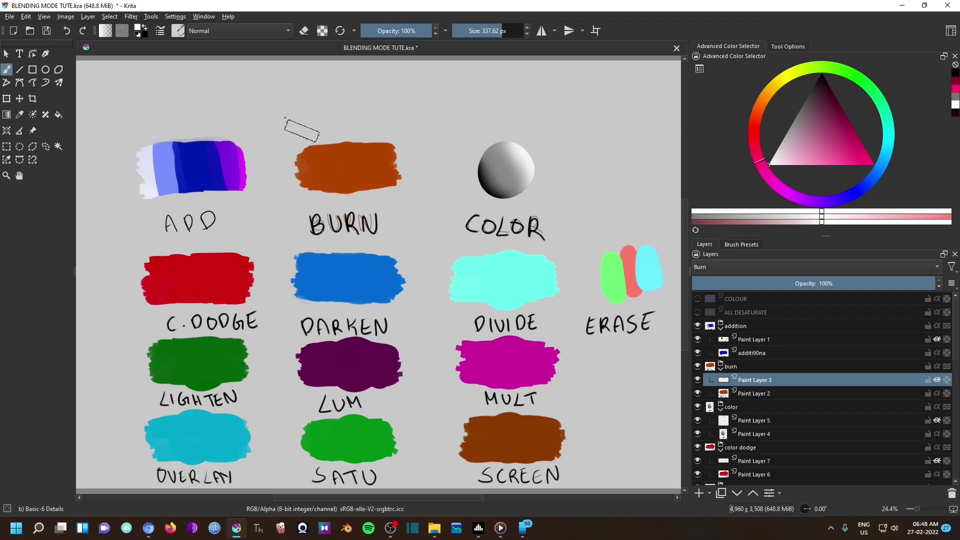
mouse_move(303, 131)
mouse_down()
mouse_move(301, 199)
mouse_move(296, 135)
mouse_up()
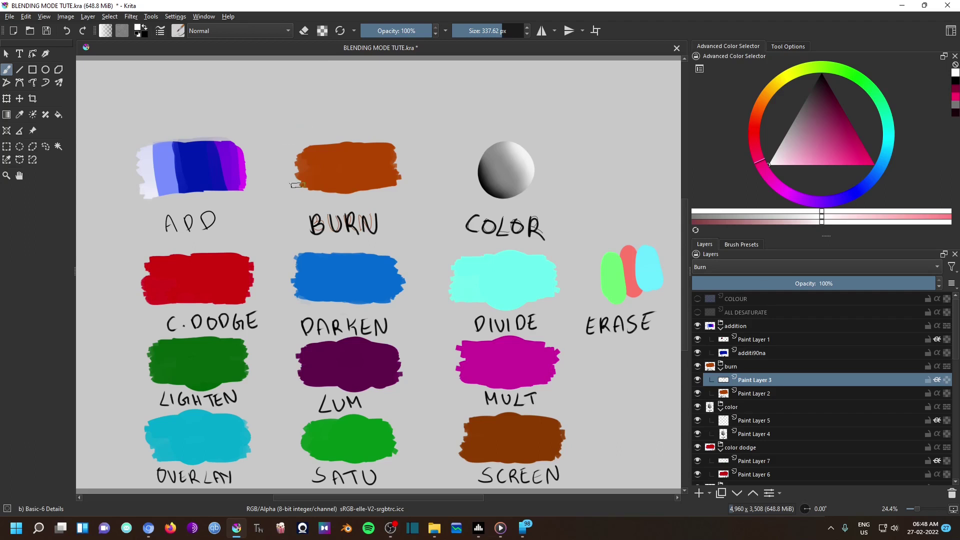
click(792, 123)
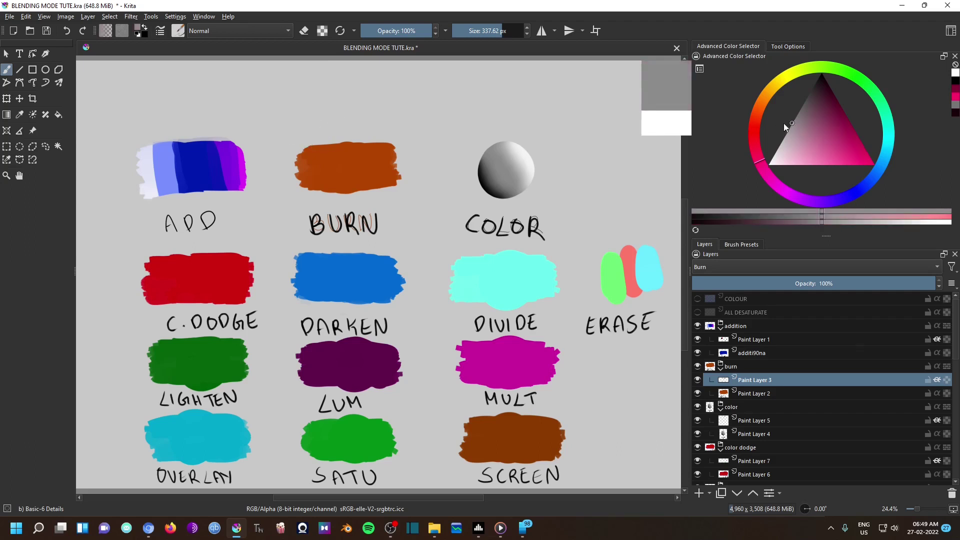
drag(322, 145, 325, 189)
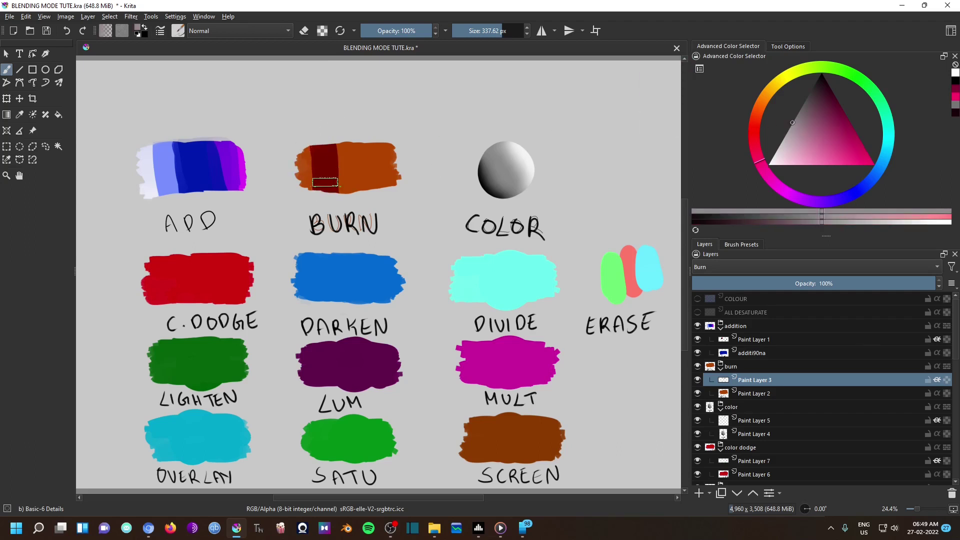
drag(823, 101, 791, 68)
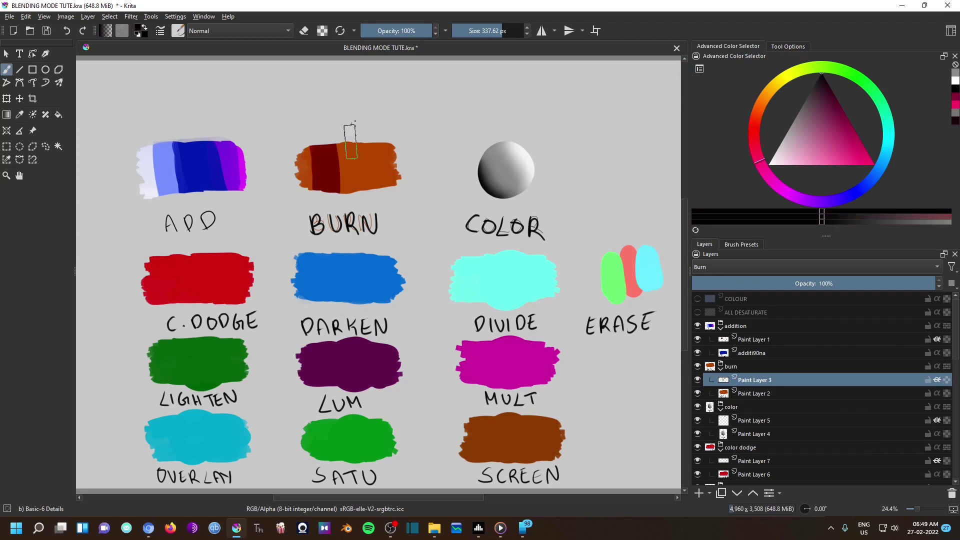
mouse_move(343, 145)
mouse_down()
mouse_move(347, 190)
mouse_move(343, 150)
mouse_up()
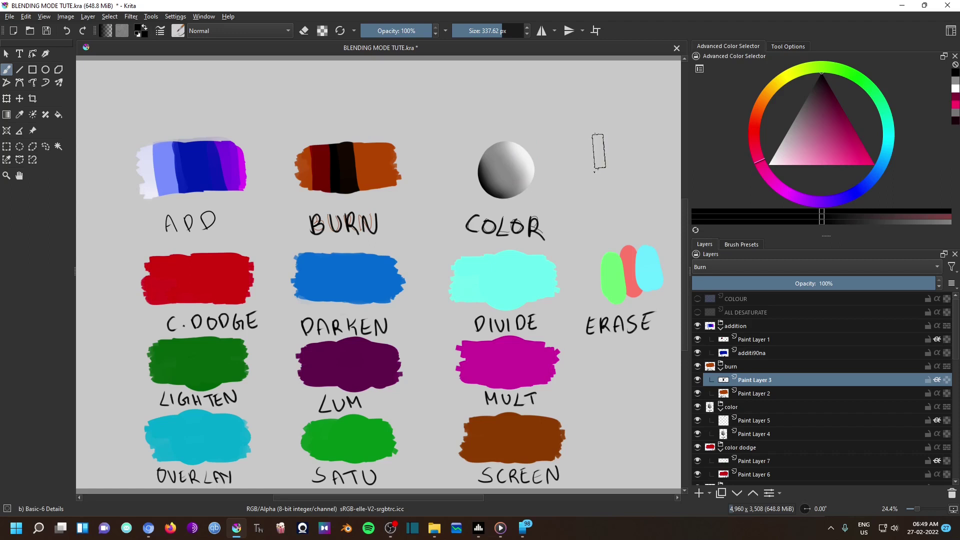
Step: Paint pink, dark magenta and black strokes across the BURN swatch's right side
click(874, 164)
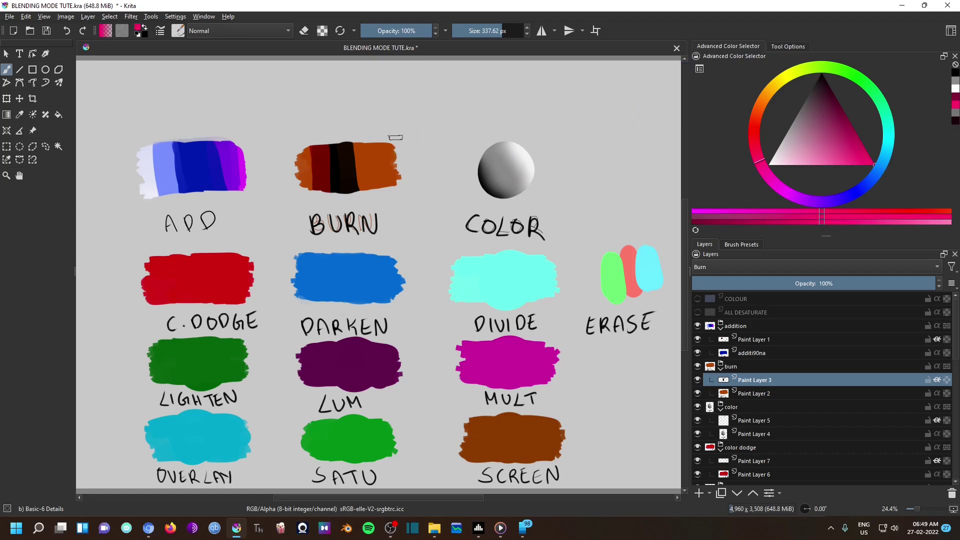
drag(396, 144, 396, 185)
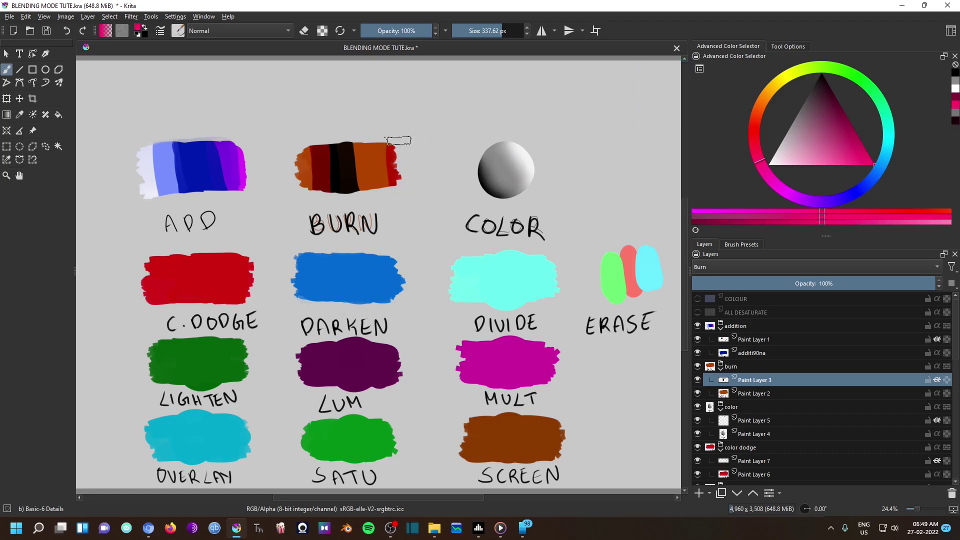
click(842, 128)
drag(841, 127, 858, 113)
mouse_move(386, 145)
mouse_down()
mouse_move(375, 158)
mouse_move(379, 189)
mouse_up()
drag(831, 95, 822, 74)
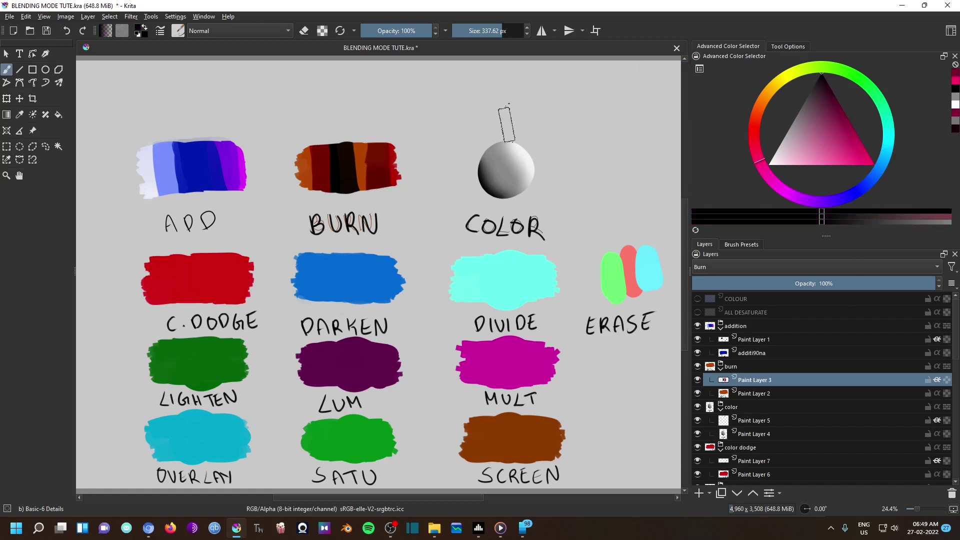
mouse_move(359, 150)
mouse_down()
mouse_move(358, 181)
mouse_move(358, 159)
mouse_up()
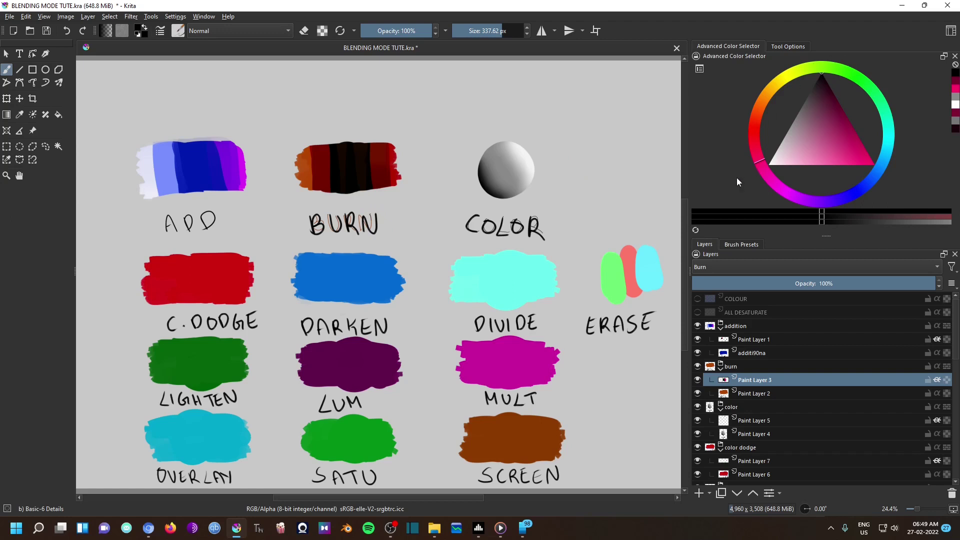
Step: On Paint Layer 5, brush pink over the sphere's left half and blue over its right
click(778, 418)
drag(849, 143, 884, 164)
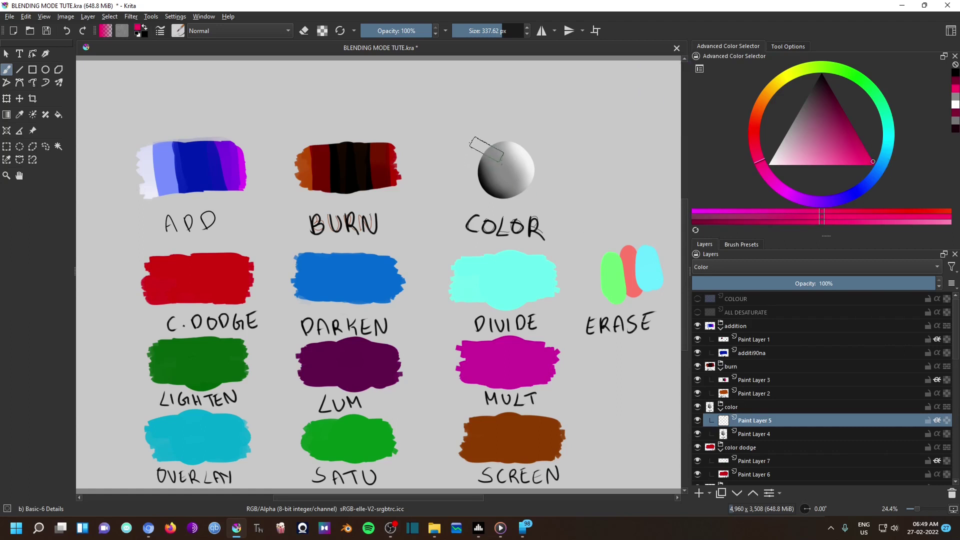
mouse_move(483, 163)
mouse_down()
mouse_move(480, 202)
mouse_move(489, 168)
mouse_move(520, 158)
mouse_move(484, 192)
mouse_move(522, 180)
mouse_up()
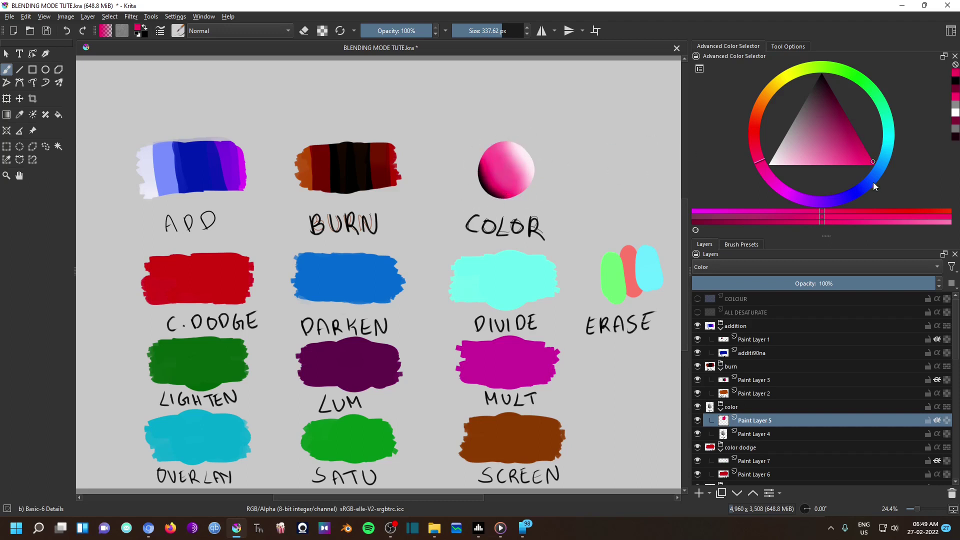
drag(872, 176, 868, 185)
mouse_move(519, 136)
mouse_down()
mouse_move(515, 179)
mouse_move(530, 186)
mouse_up()
drag(830, 121, 834, 85)
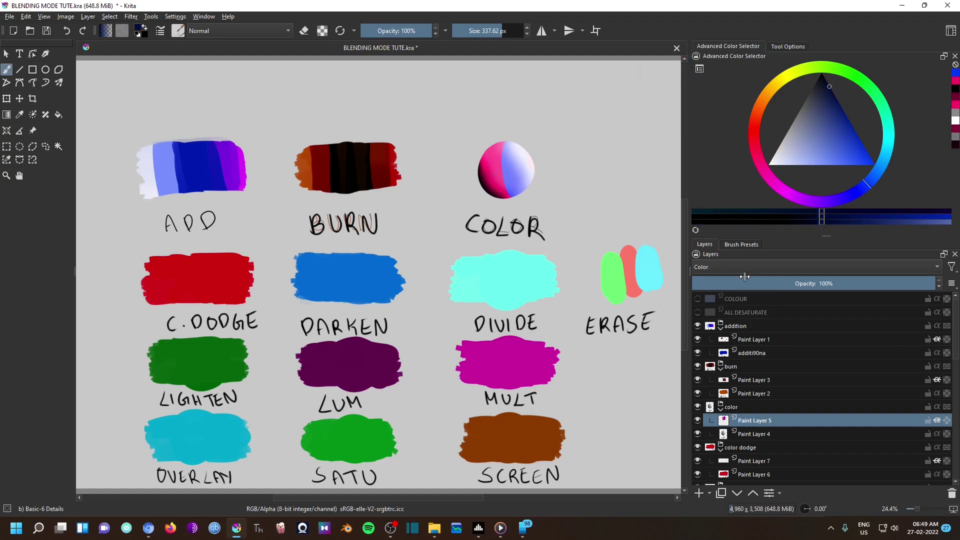
Step: Show and hide the COLOUR layer, then show the ALL DESATURATE layer
click(697, 299)
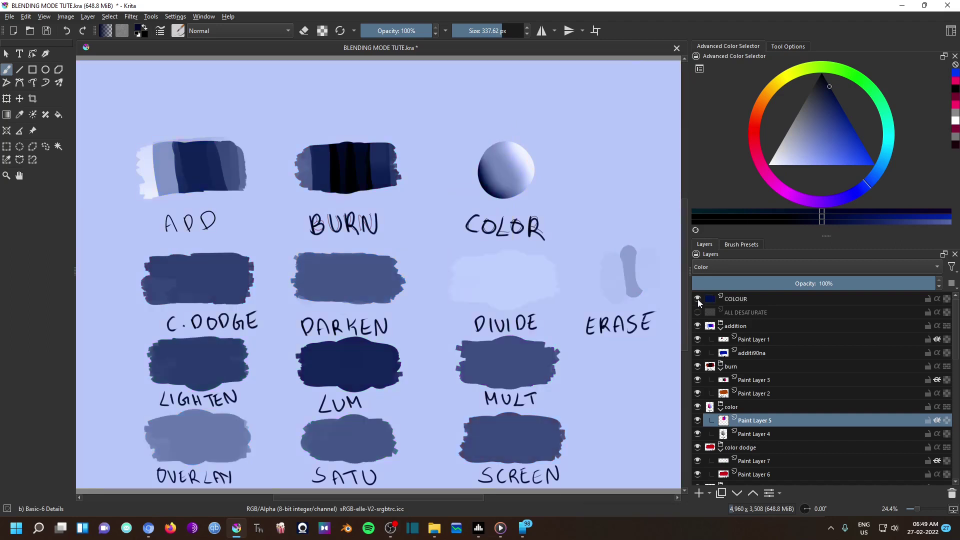
click(697, 298)
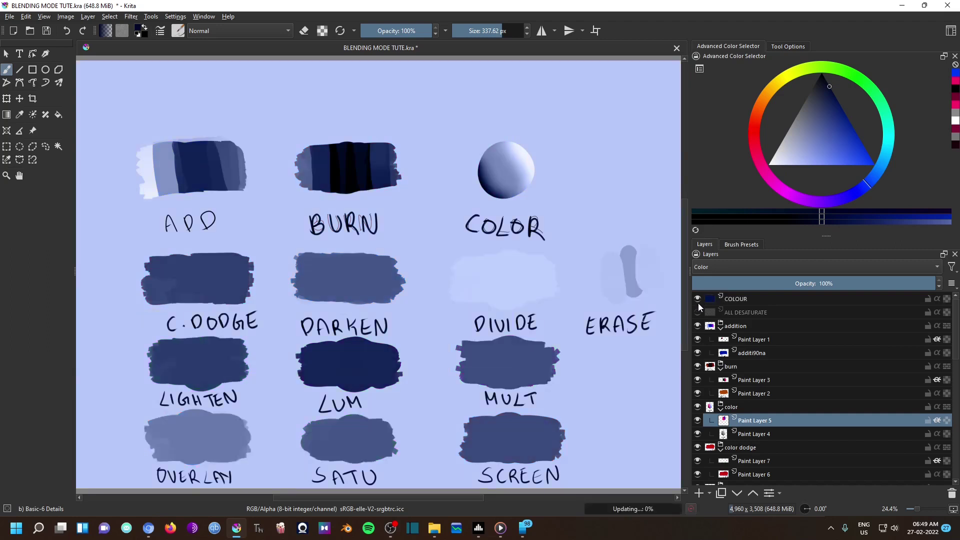
click(697, 311)
Step: Hide ALL DESATURATE and, on Paint Layer 7, paint a magenta stroke down C.DODGE's left
click(698, 312)
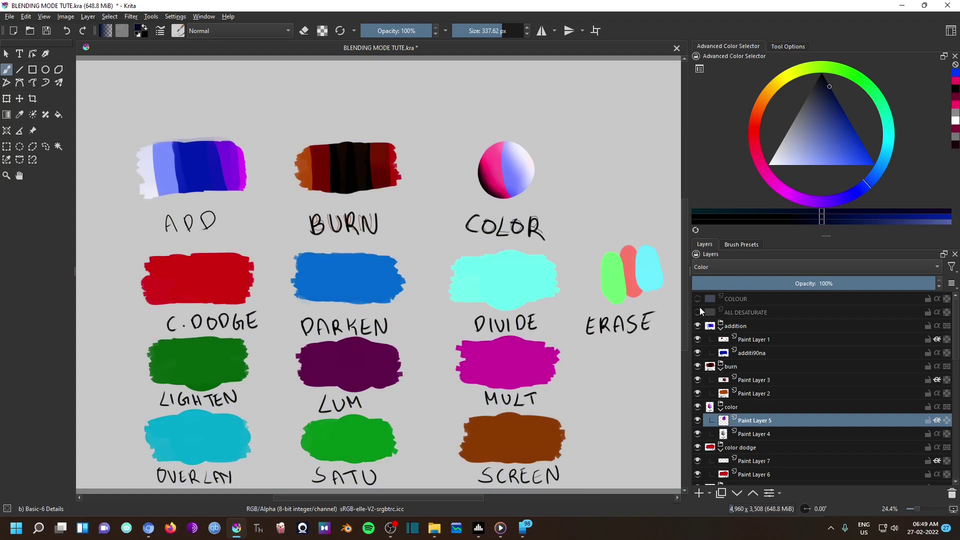
click(762, 462)
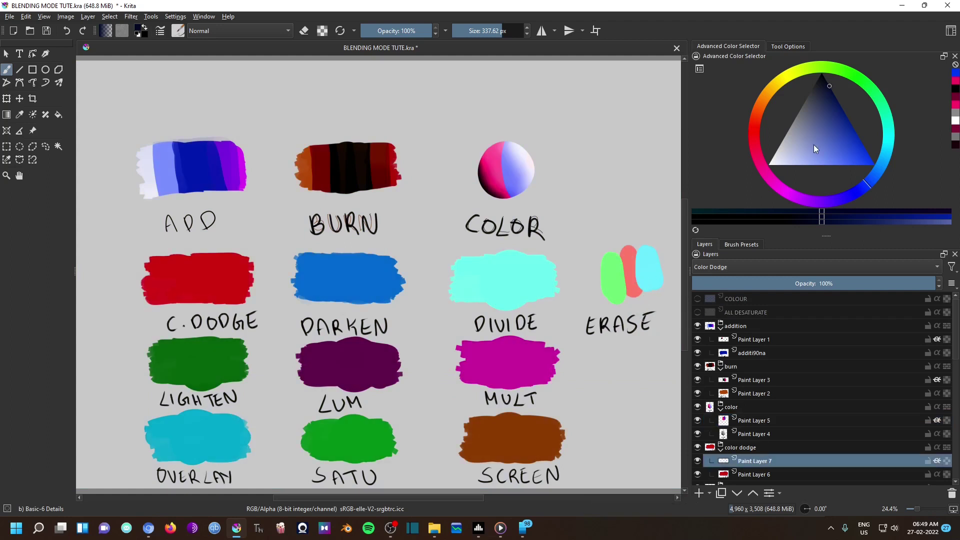
drag(682, 252, 683, 274)
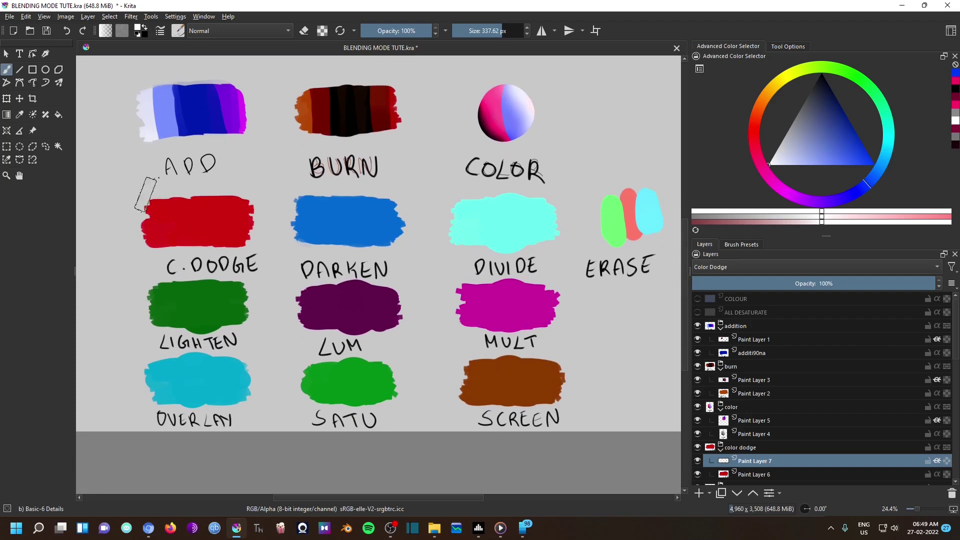
drag(146, 190, 149, 253)
Step: Paint lighter red and blue dodge strokes down the C.DODGE swatch's middle and right edge
click(791, 124)
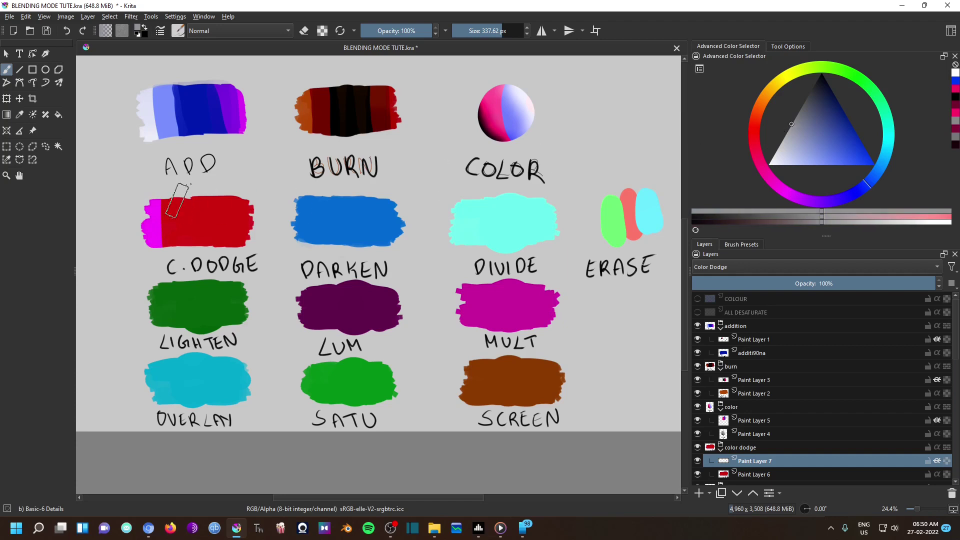
mouse_move(172, 192)
mouse_down()
mouse_move(172, 231)
mouse_move(187, 236)
mouse_up()
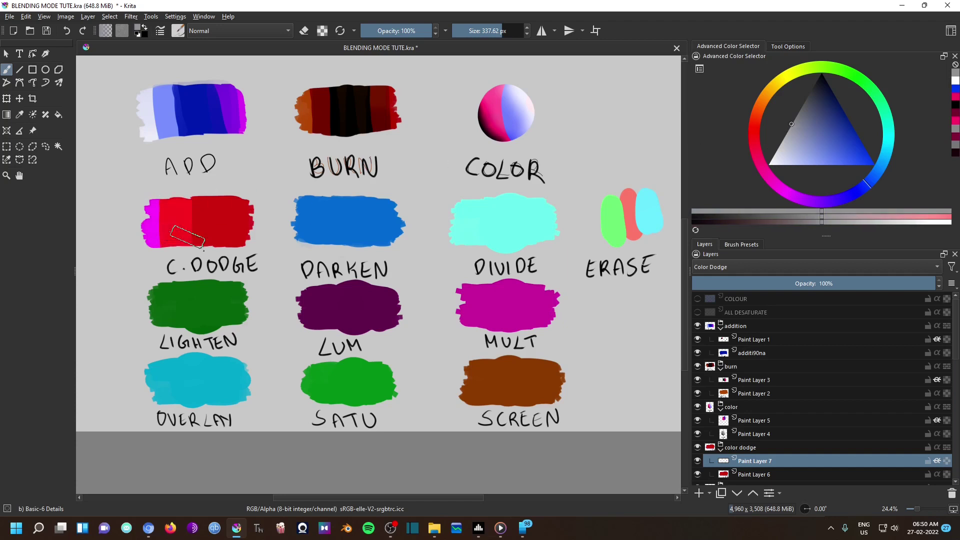
click(820, 74)
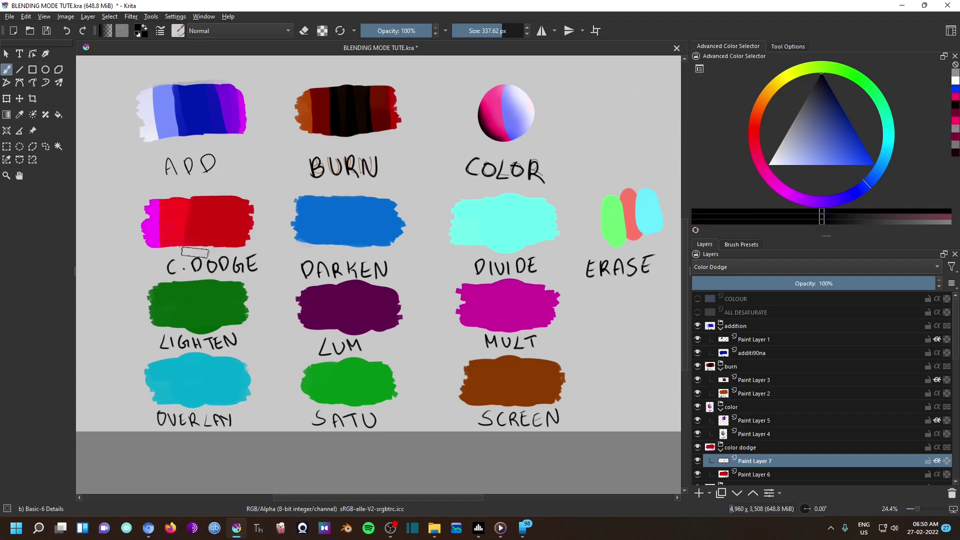
click(872, 164)
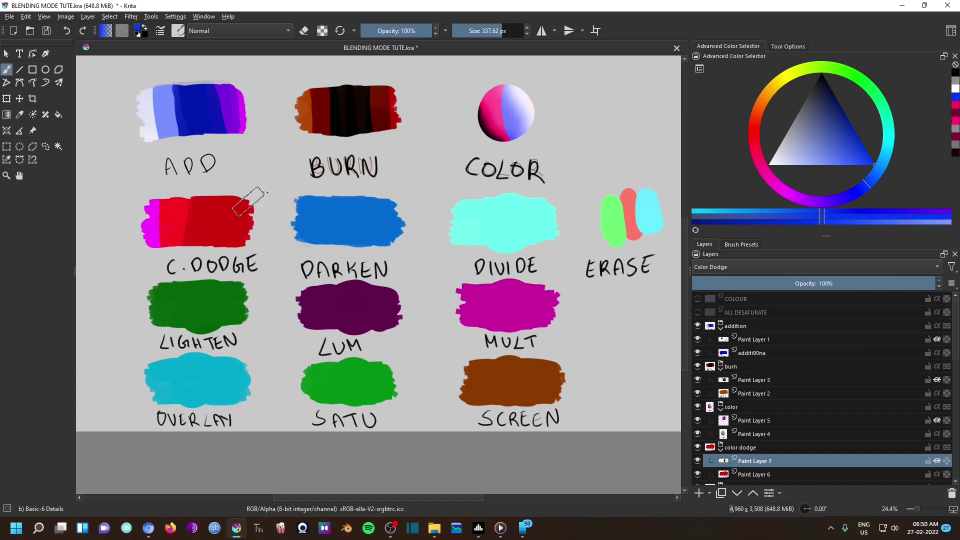
drag(248, 199, 254, 243)
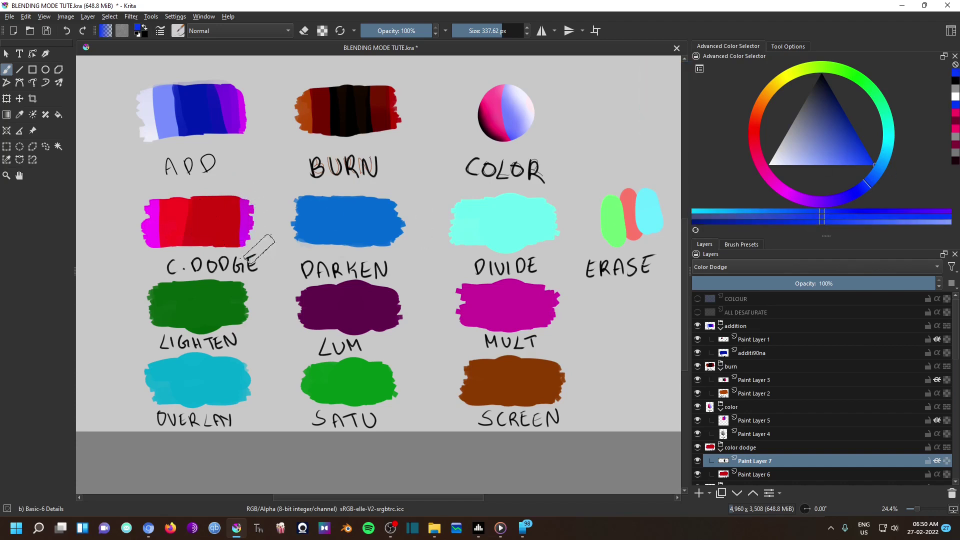
click(845, 117)
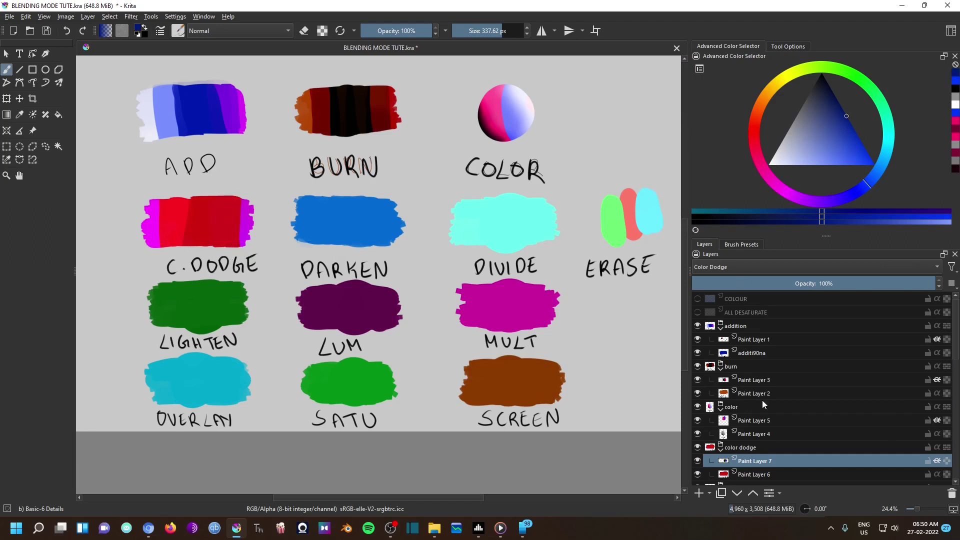
Step: On Paint Layer 9, dab white and paint a black stroke down the DARKEN swatch's middle
scroll(956, 352, down, 3)
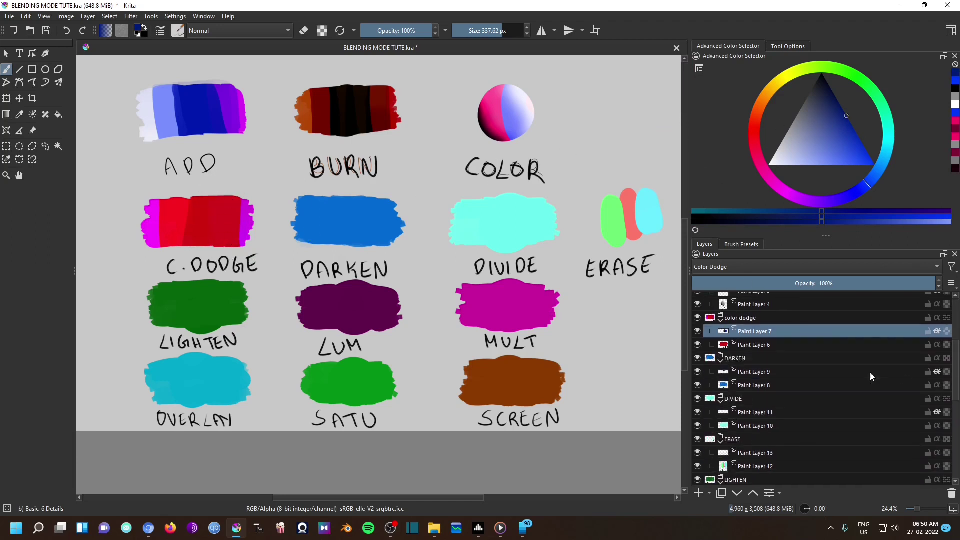
click(789, 372)
drag(803, 154, 762, 165)
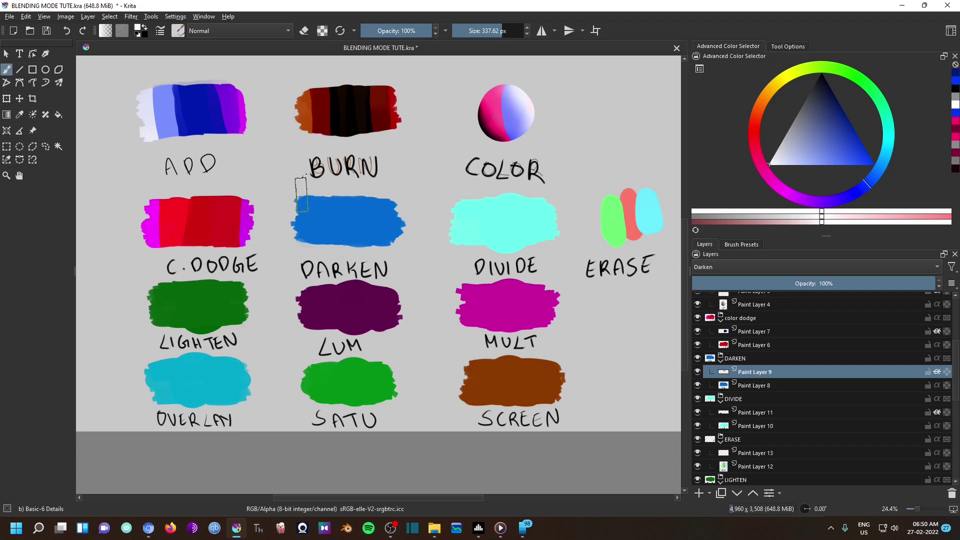
click(300, 228)
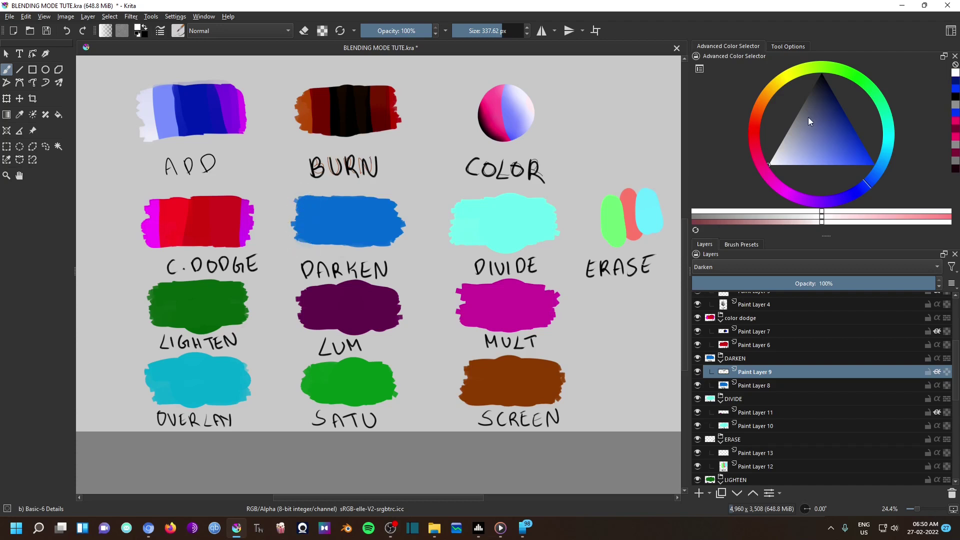
click(792, 123)
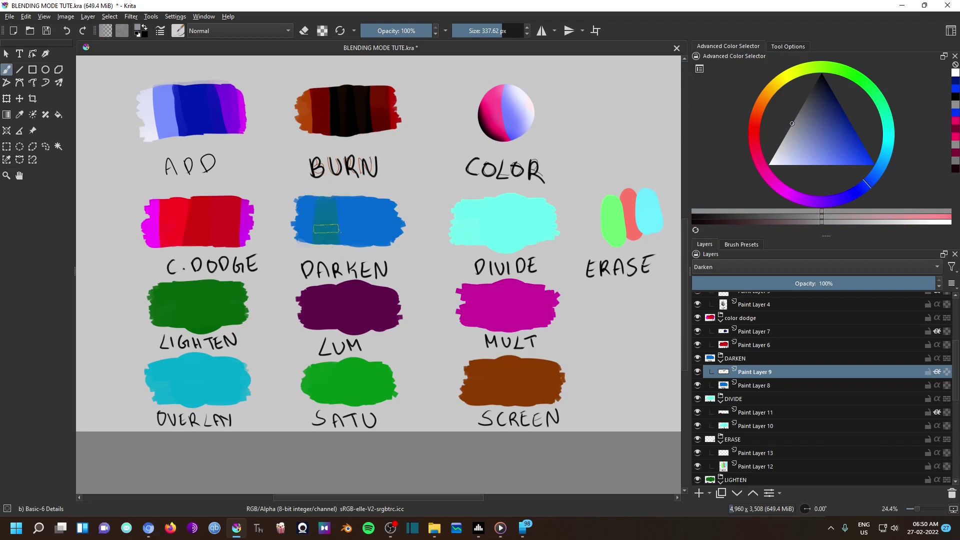
click(821, 73)
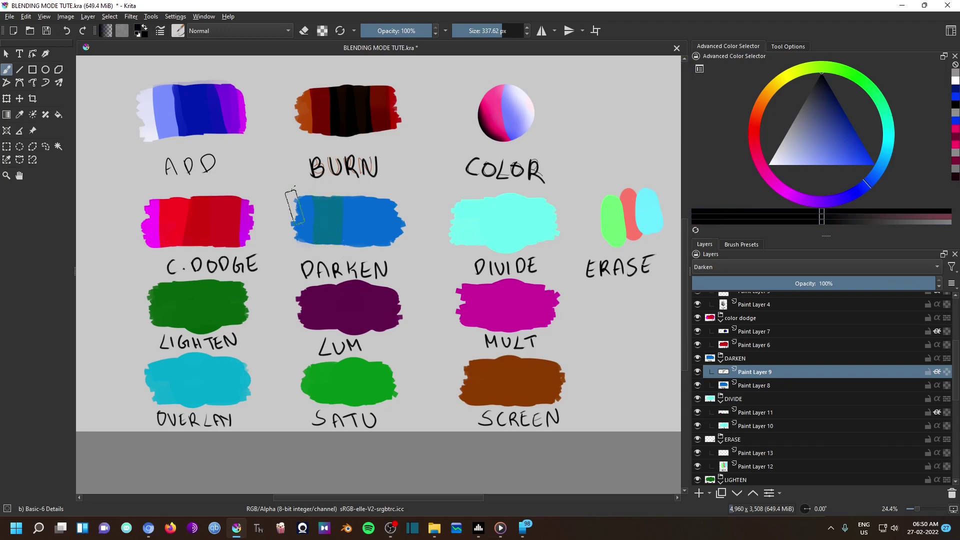
mouse_move(347, 200)
mouse_down()
mouse_move(343, 251)
mouse_move(347, 200)
mouse_up()
Step: Paint a dark green stroke over the DARKEN swatch's right part
click(873, 164)
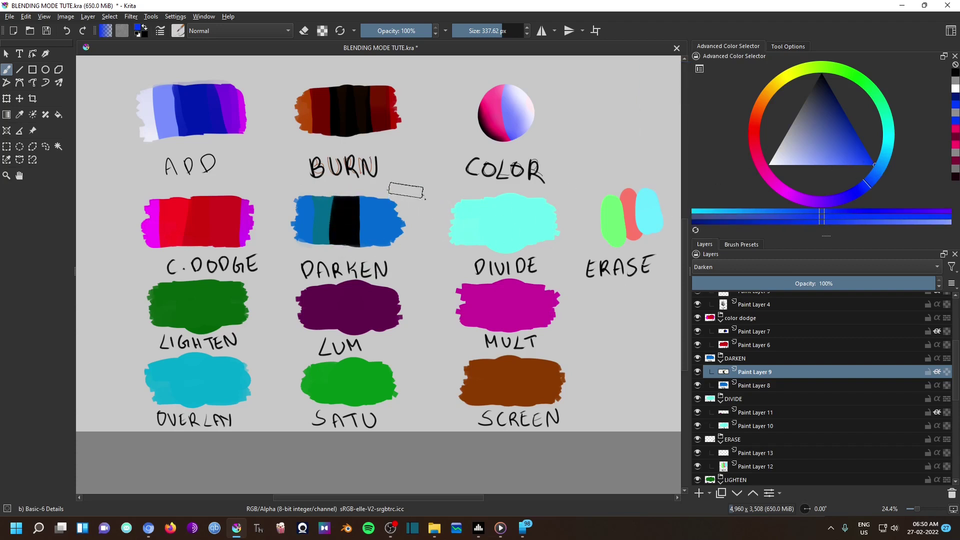
click(871, 88)
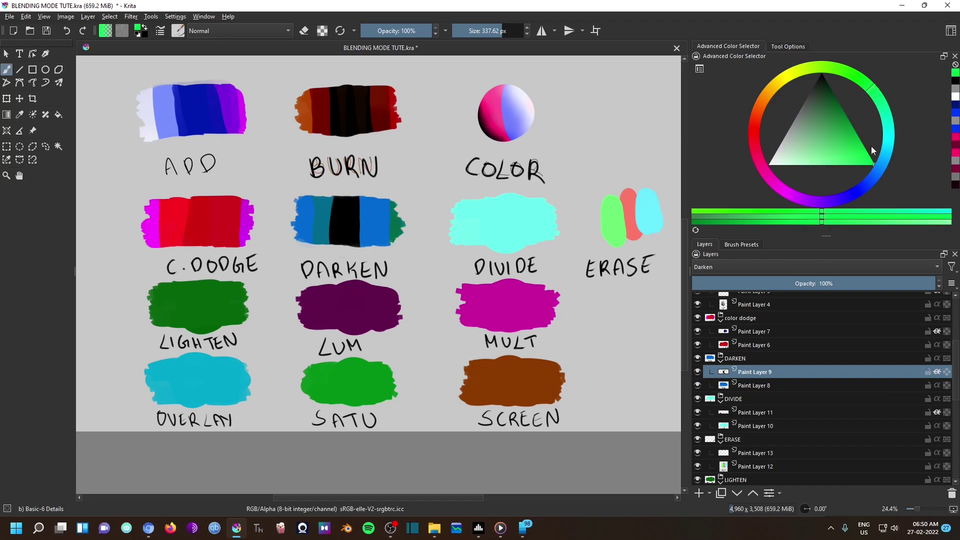
click(847, 116)
drag(370, 196, 381, 246)
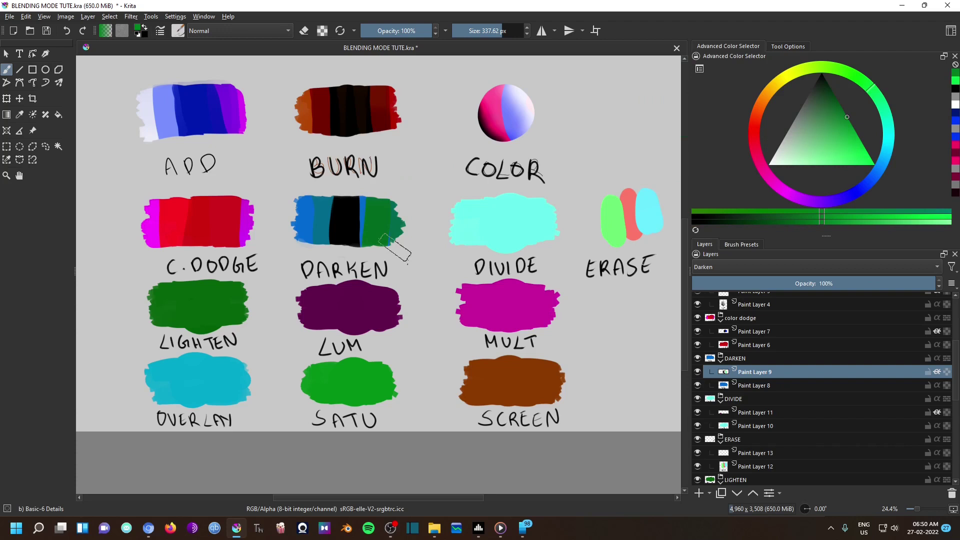
click(775, 412)
Step: Paint pale greyish-green and black strokes over the DIVIDE swatch's left and middle
drag(795, 145, 734, 182)
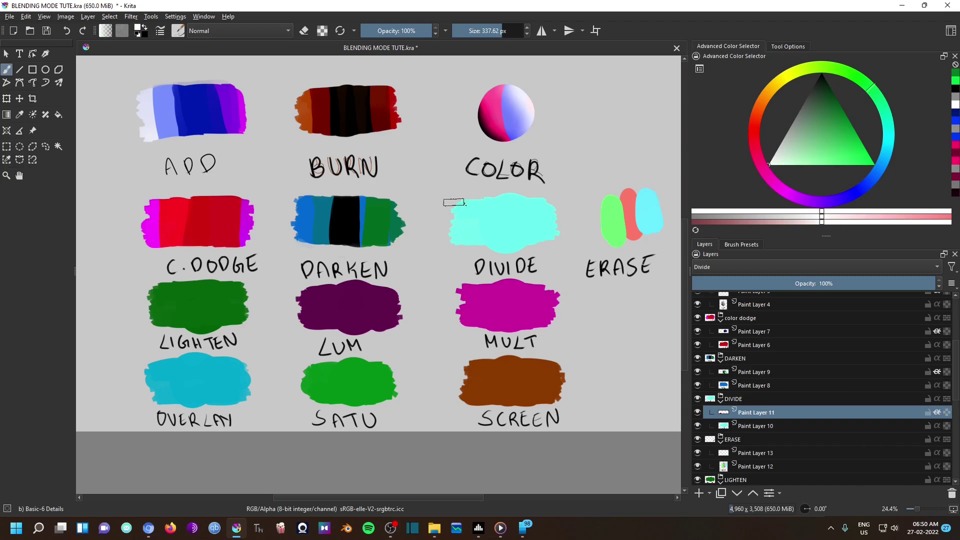
click(794, 119)
drag(462, 202, 481, 255)
click(824, 73)
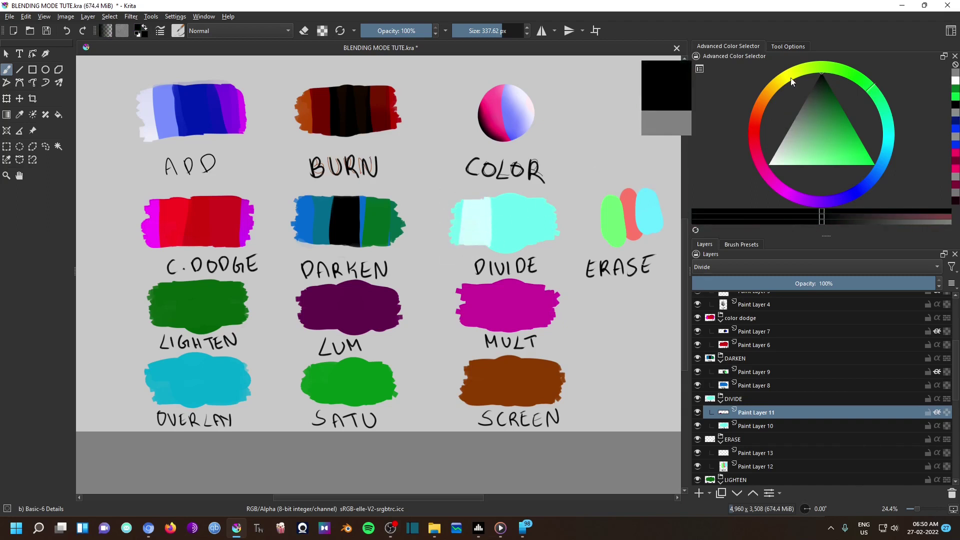
drag(501, 197, 495, 239)
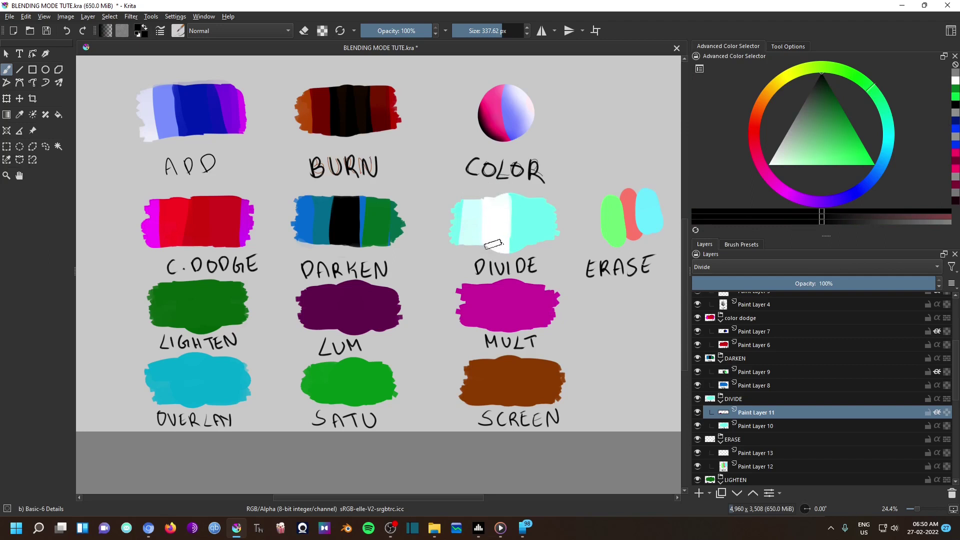
drag(493, 195, 495, 197)
Step: Brighten the DIVIDE swatch's right edge and upper middle with blue strokes
click(857, 154)
drag(886, 161, 884, 169)
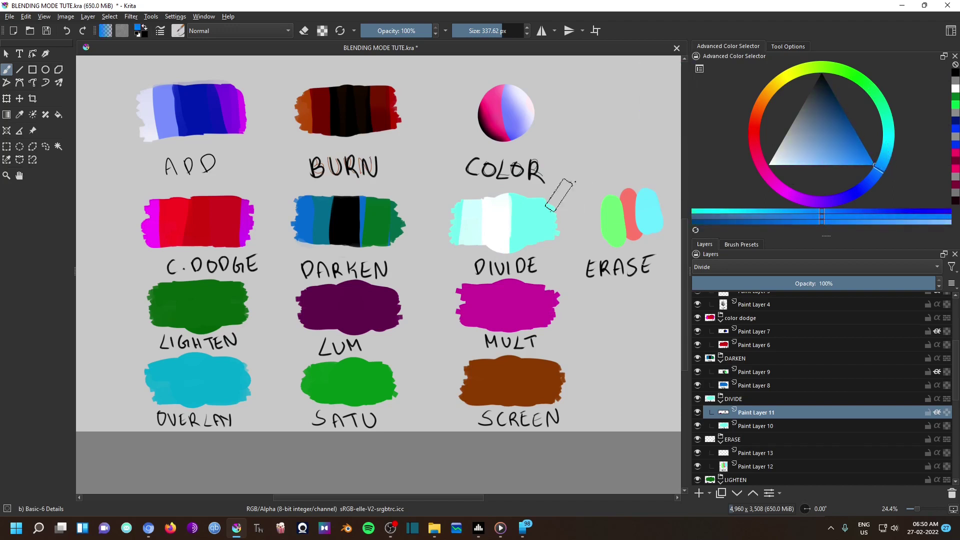
drag(555, 210, 556, 235)
click(847, 119)
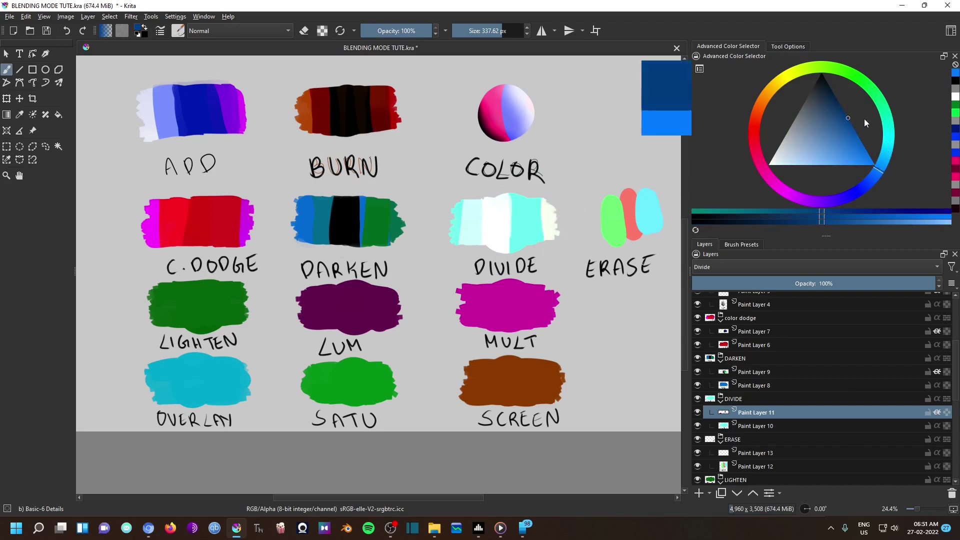
drag(531, 192, 531, 240)
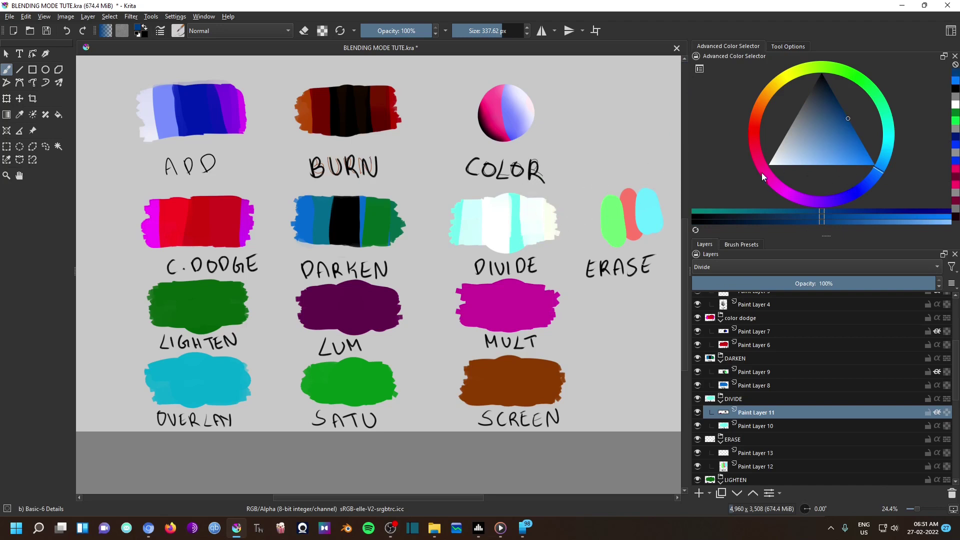
Step: On Paint Layer 13, erase the tops of the ERASE blobs with an erase-mode stroke
click(779, 452)
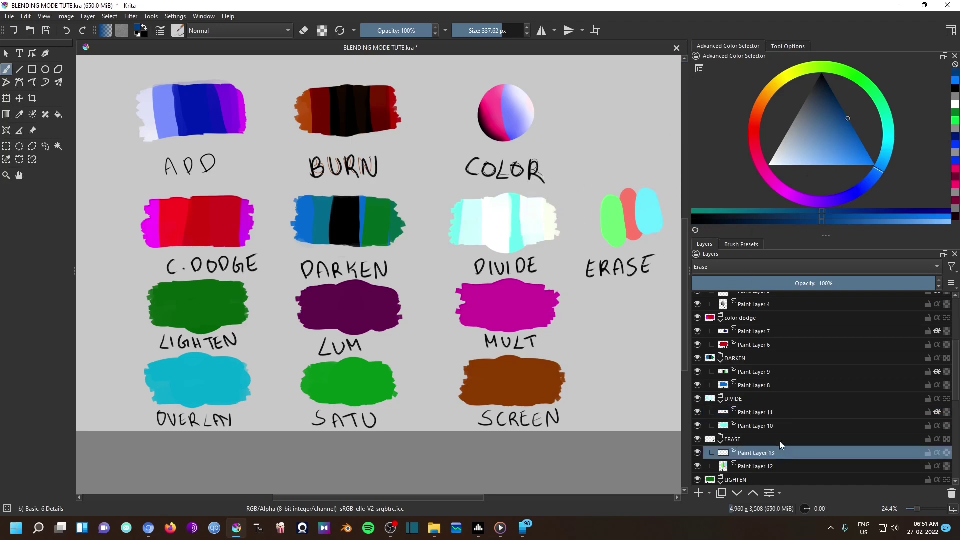
click(824, 133)
click(791, 125)
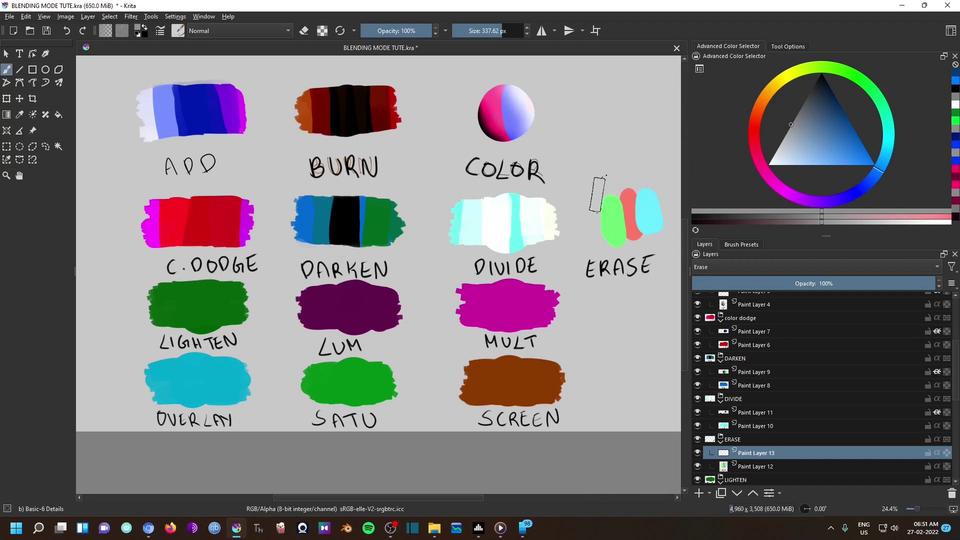
mouse_move(598, 194)
mouse_down()
mouse_move(648, 187)
mouse_move(588, 197)
mouse_move(660, 182)
mouse_move(593, 199)
mouse_move(649, 189)
mouse_up()
Step: Erase the lower green and red blobs, then undo to restore the cyan blob's top
click(868, 153)
mouse_move(585, 227)
mouse_down()
mouse_move(603, 244)
mouse_move(647, 231)
mouse_move(633, 210)
mouse_up()
key(e)
key(ctrl+z)
scroll(936, 414, down, 3)
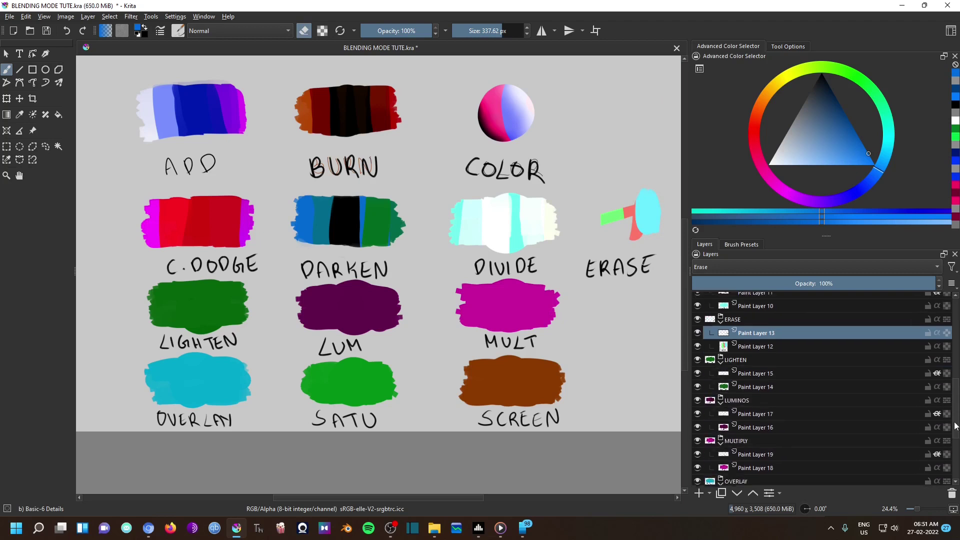
Step: On the Lighten layer, switch off eraser mode and paint white and grey strokes over LIGHTEN
click(786, 375)
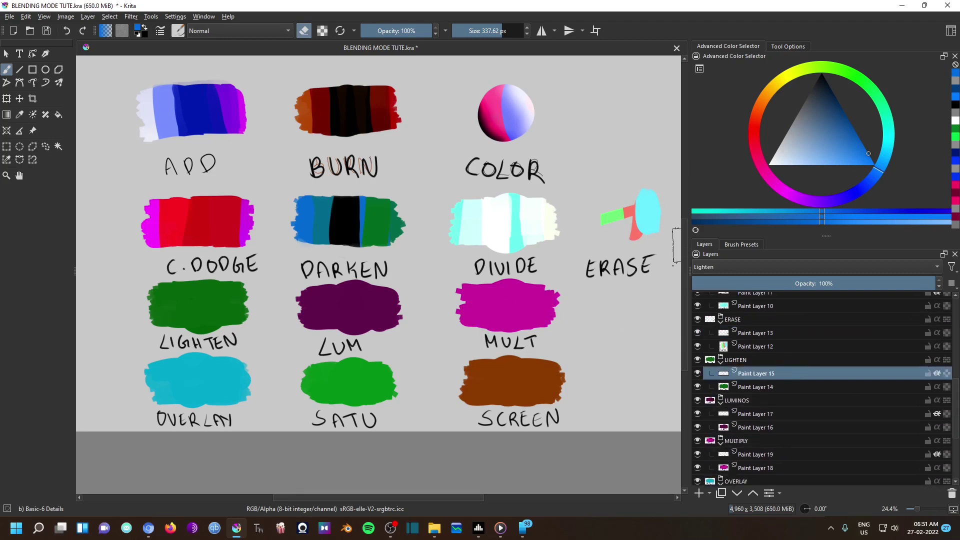
scroll(685, 252, down, 1)
drag(814, 134, 769, 164)
key(e)
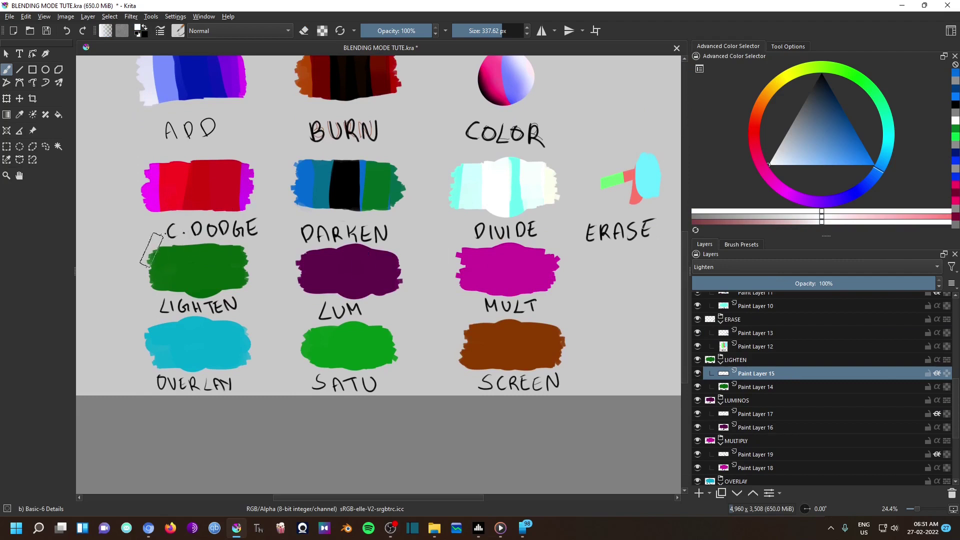
drag(153, 248, 153, 288)
click(792, 121)
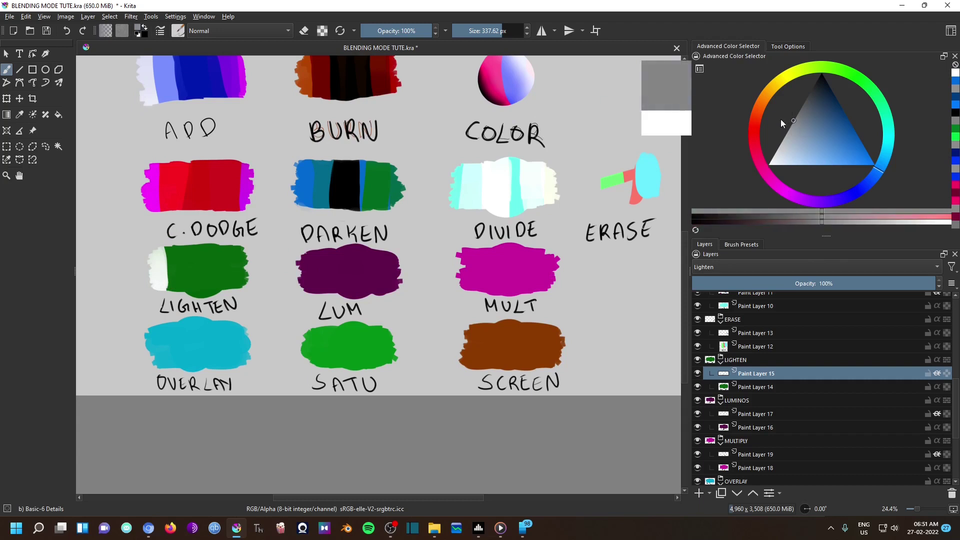
drag(175, 248, 180, 289)
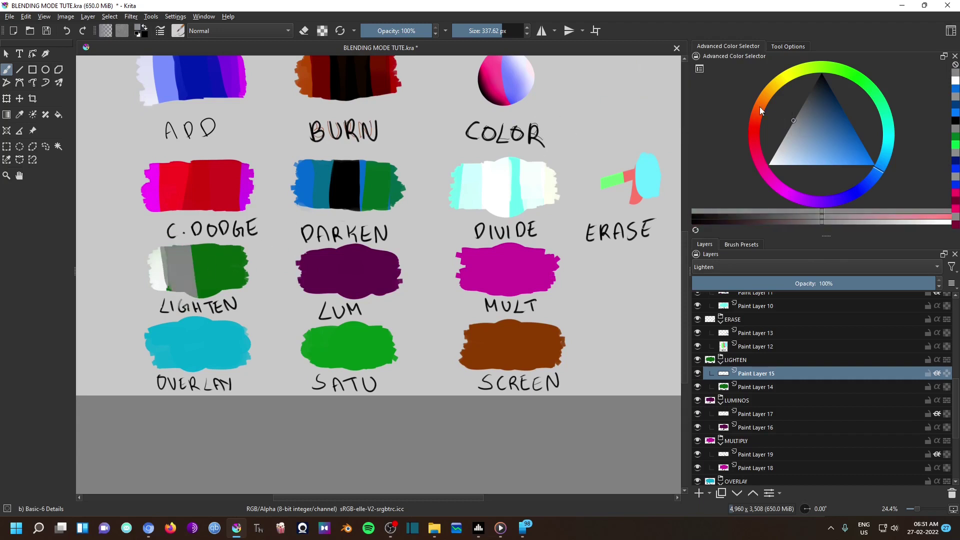
Step: Paint black and bright blue strokes over the LIGHTEN swatch's middle and right side
click(821, 73)
drag(202, 258, 198, 293)
click(864, 146)
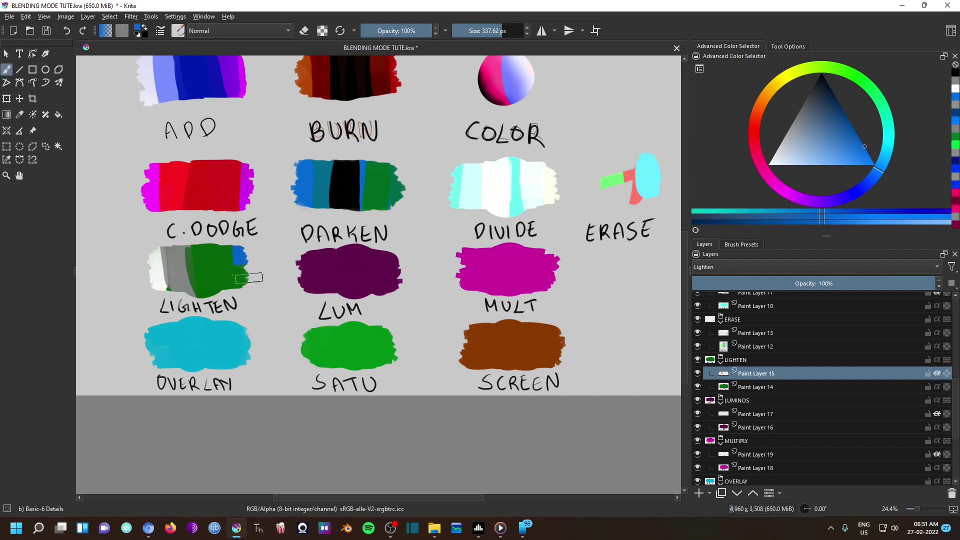
drag(244, 289, 231, 250)
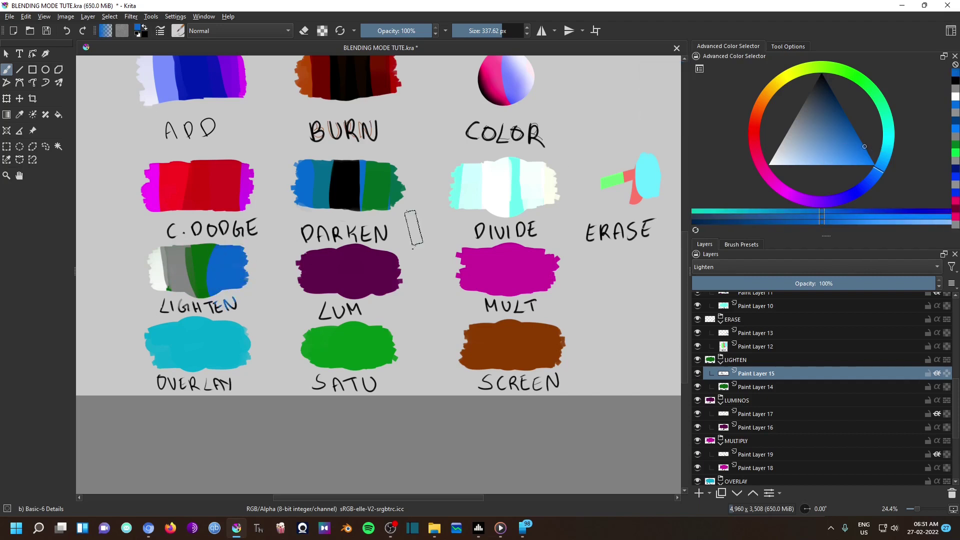
click(780, 414)
Step: Paint white, grey-blue and black strokes down the LUM swatch's left edge and middle
click(769, 164)
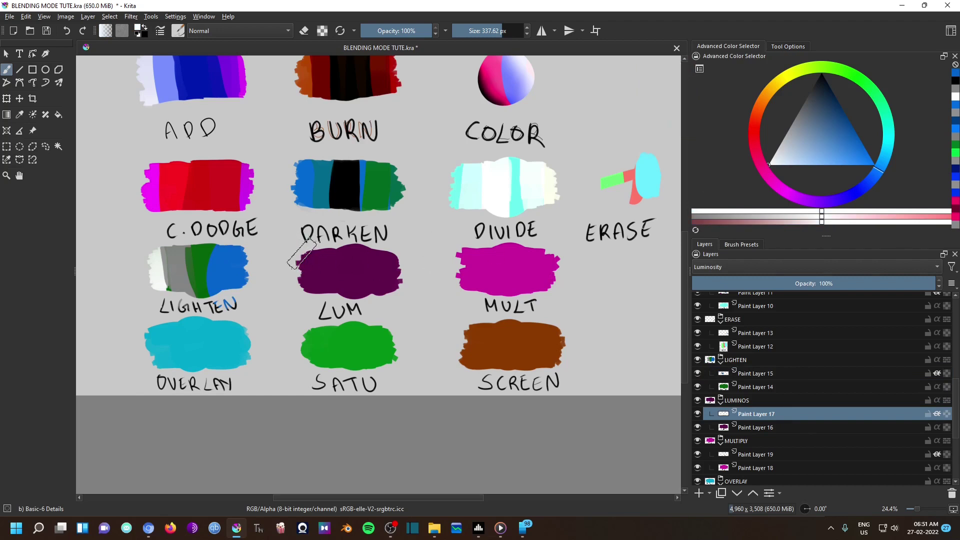
mouse_move(300, 248)
mouse_down()
mouse_move(302, 321)
mouse_move(322, 310)
mouse_up()
click(794, 118)
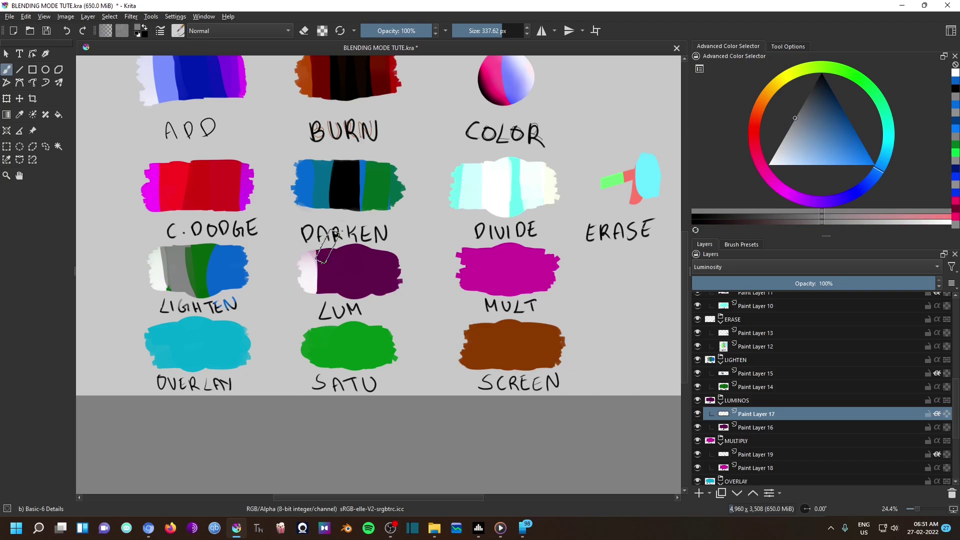
mouse_move(324, 247)
mouse_down()
mouse_move(331, 287)
mouse_move(327, 250)
mouse_up()
drag(811, 108, 821, 74)
mouse_move(343, 242)
mouse_down()
mouse_move(350, 300)
mouse_move(352, 285)
mouse_up()
mouse_move(872, 168)
mouse_down()
mouse_move(859, 152)
mouse_move(846, 171)
mouse_move(847, 118)
mouse_up()
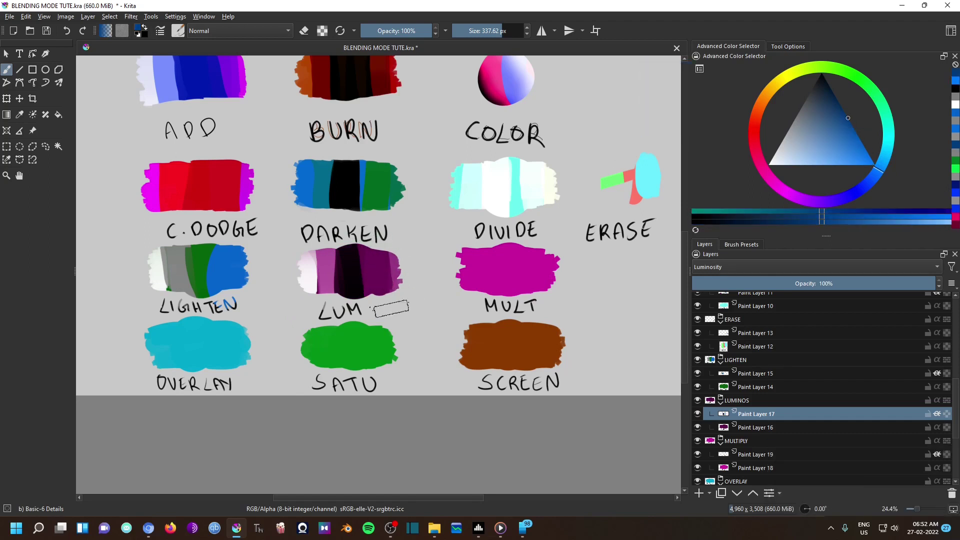
drag(956, 391, 955, 416)
Step: On Paint Layer 19 (Multiply), paint a dark blue stroke on the magenta MULT swatch
click(770, 377)
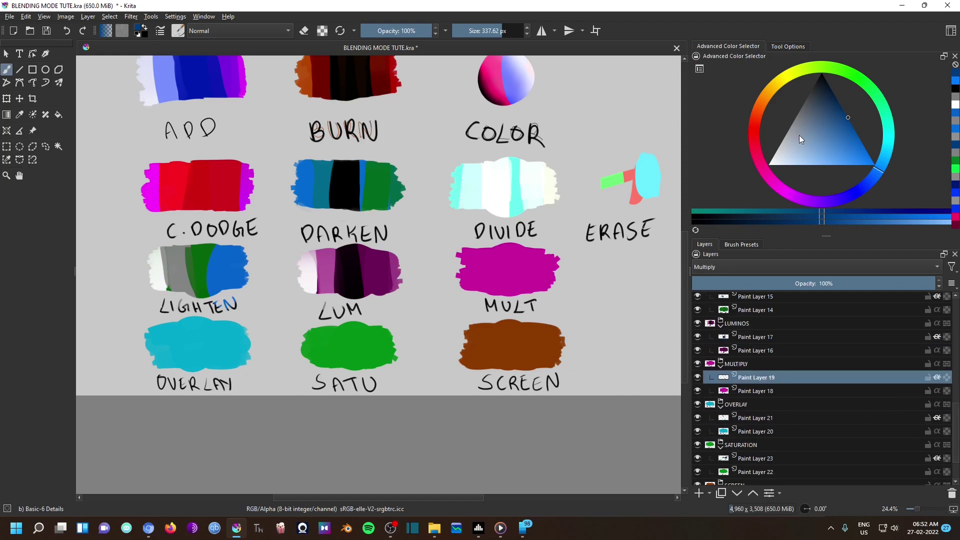
drag(805, 136, 739, 188)
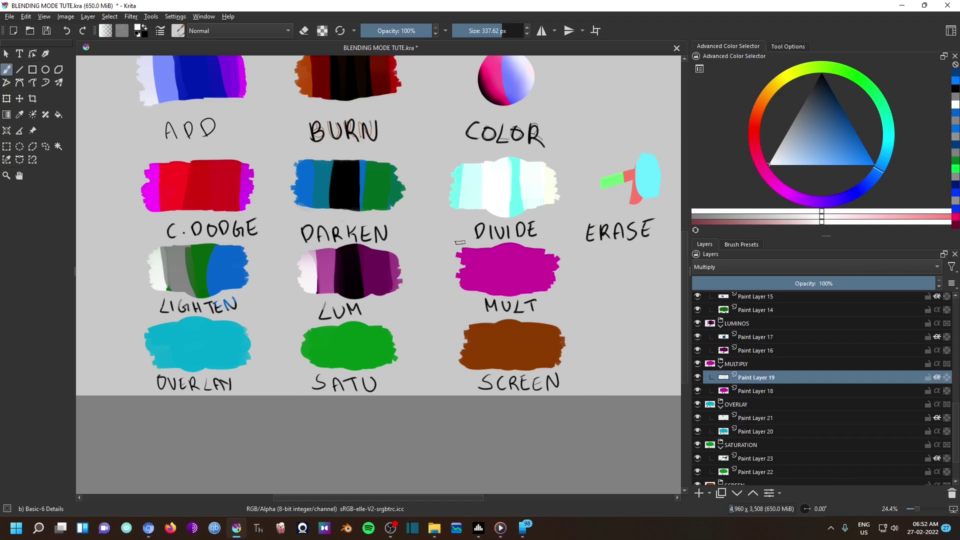
click(798, 114)
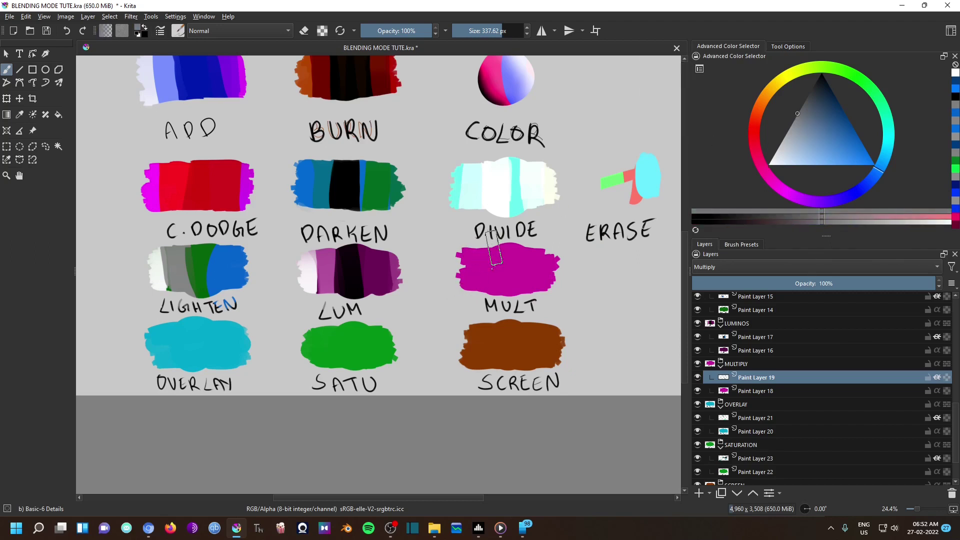
mouse_move(487, 287)
mouse_down()
mouse_move(489, 255)
mouse_move(492, 303)
mouse_up()
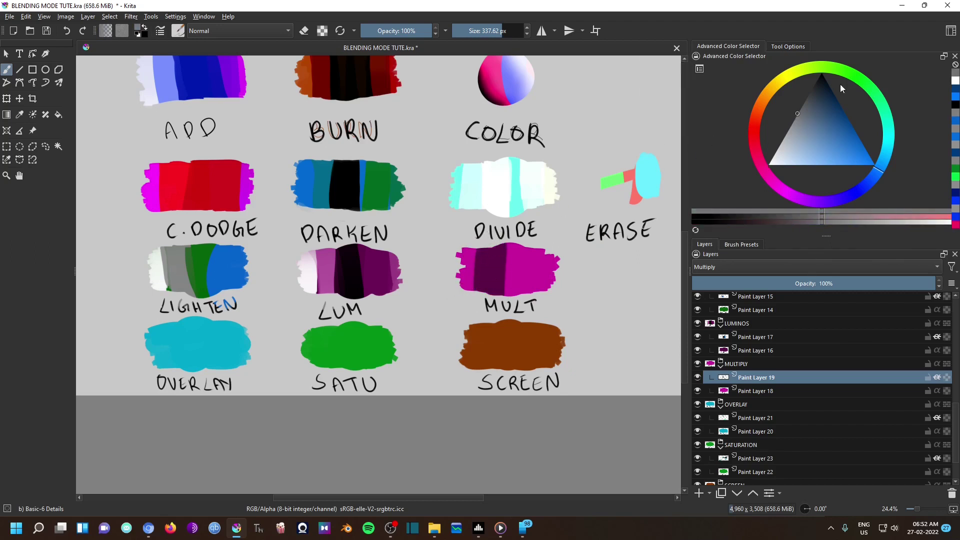
Step: Add black, bright blue and navy stripes across the MULT swatch
click(821, 75)
mouse_move(507, 245)
mouse_down()
mouse_move(508, 291)
mouse_move(508, 244)
mouse_up()
click(874, 165)
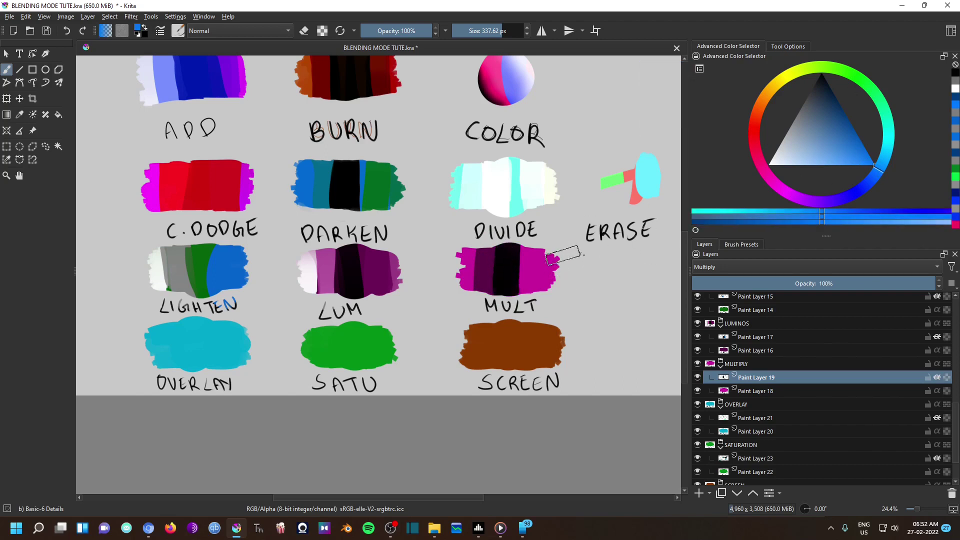
drag(564, 253, 560, 300)
click(847, 118)
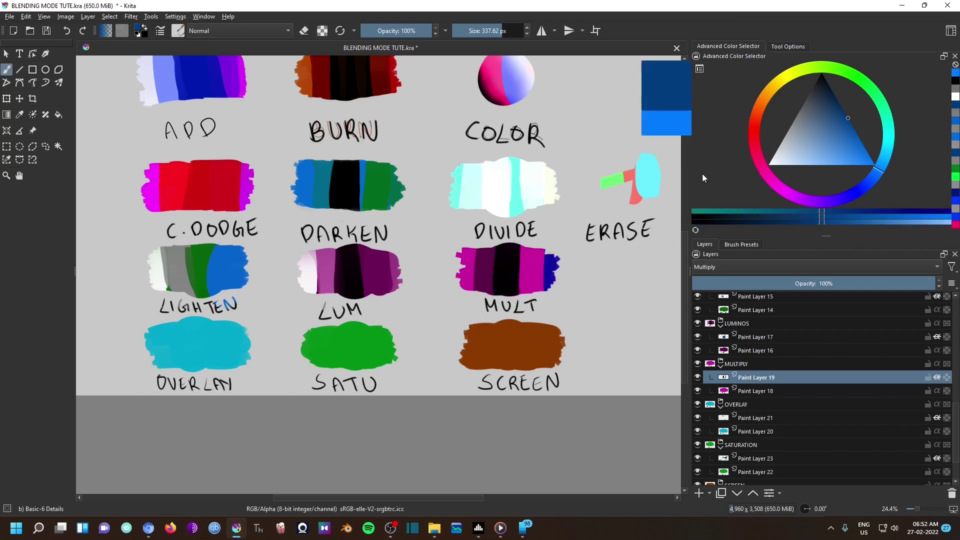
mouse_move(550, 248)
mouse_down()
mouse_move(534, 236)
mouse_move(536, 296)
mouse_up()
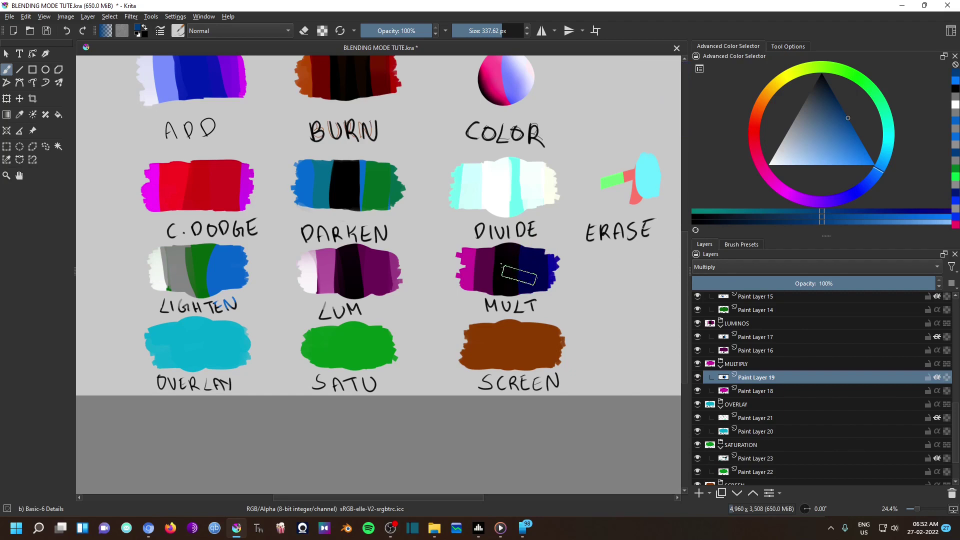
Step: On Paint Layer 21 (Overlay), paint white and blue-grey strokes down the OVERLAY swatch's left edge
click(788, 417)
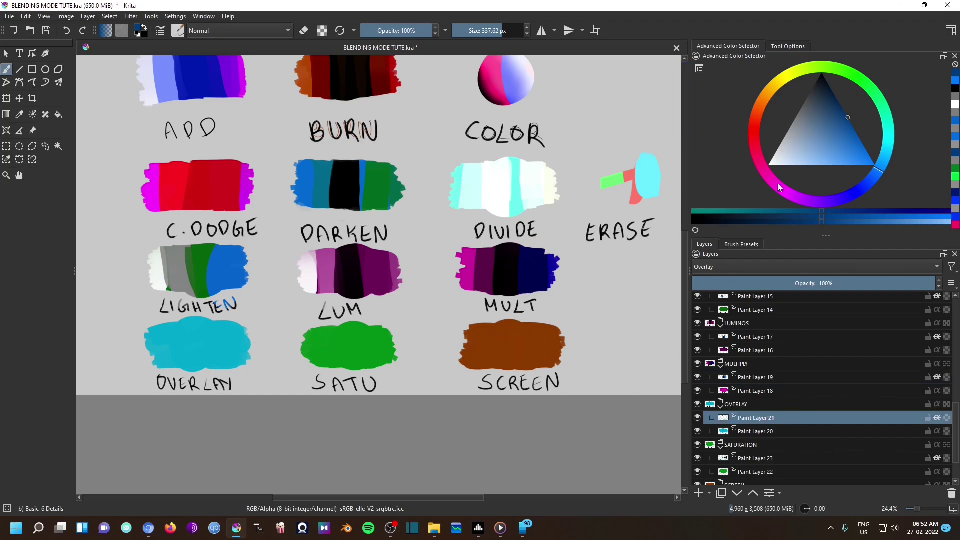
drag(808, 132, 743, 178)
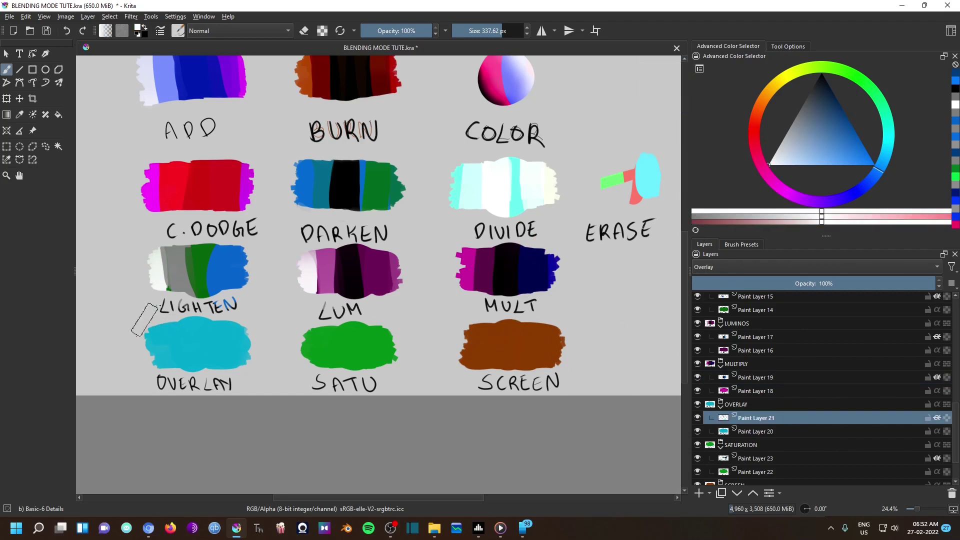
drag(144, 320, 143, 399)
drag(827, 139, 793, 122)
drag(169, 352, 162, 369)
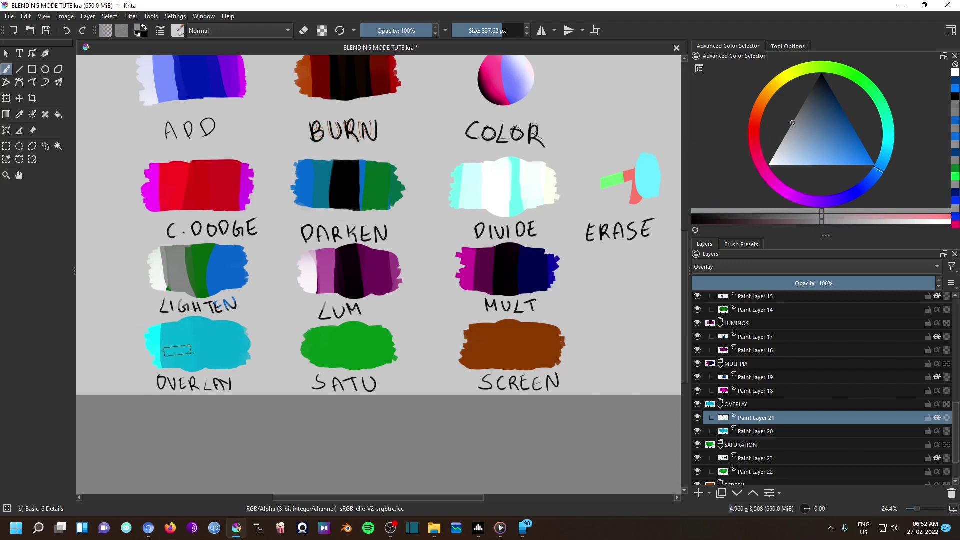
drag(176, 327, 188, 392)
Step: Paint a very dark blue stripe across the middle of the OVERLAY swatch
click(787, 131)
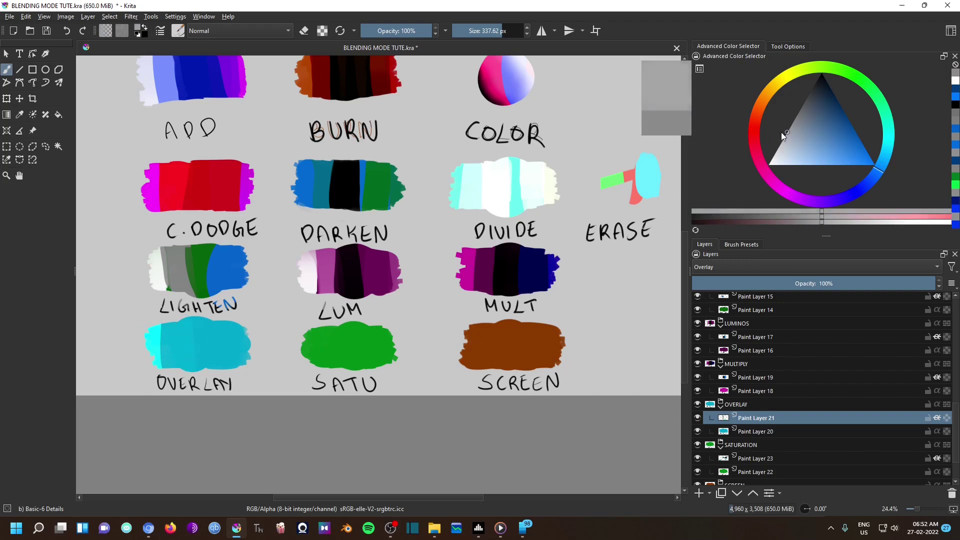
click(175, 340)
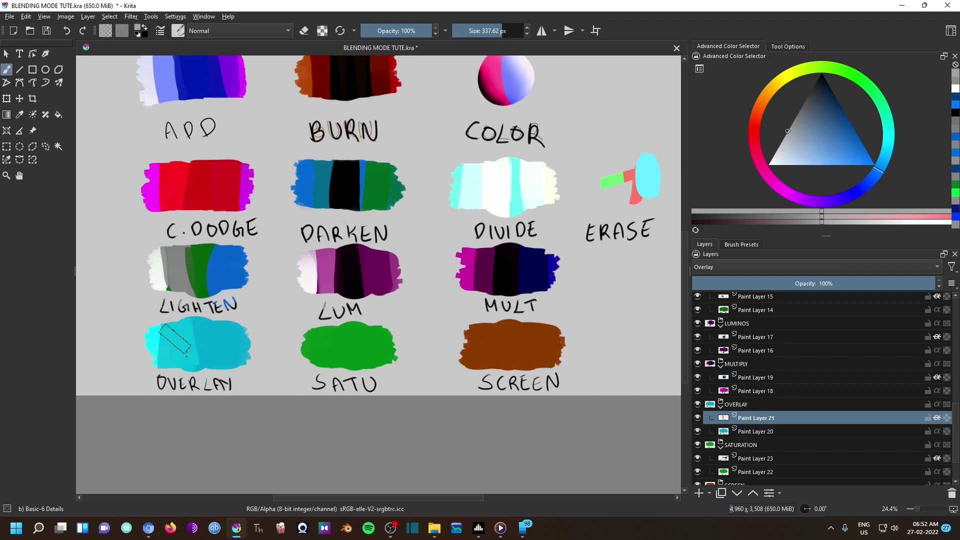
click(812, 90)
drag(202, 320, 197, 359)
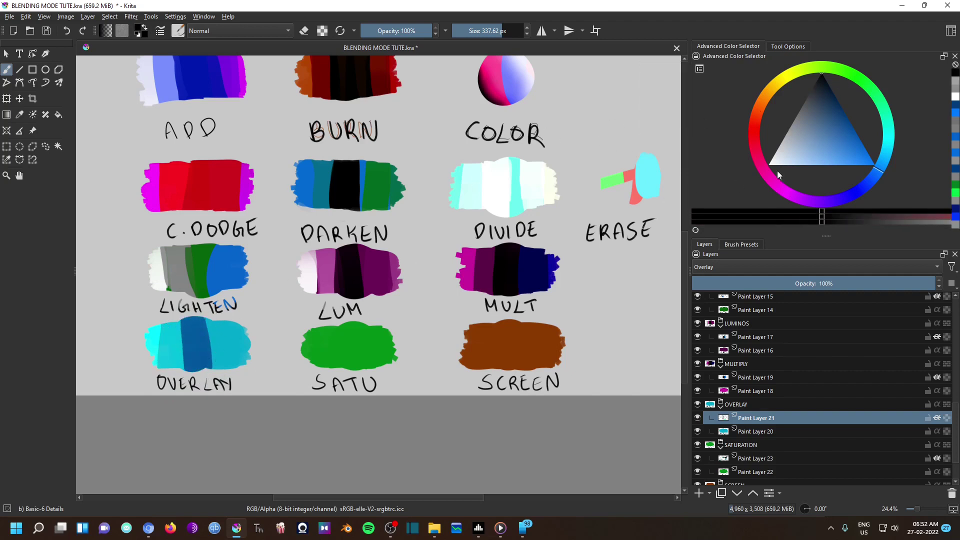
Step: Paint cyan-green and green strokes over the OVERLAY swatch's right side
drag(877, 143, 889, 113)
drag(769, 164, 874, 172)
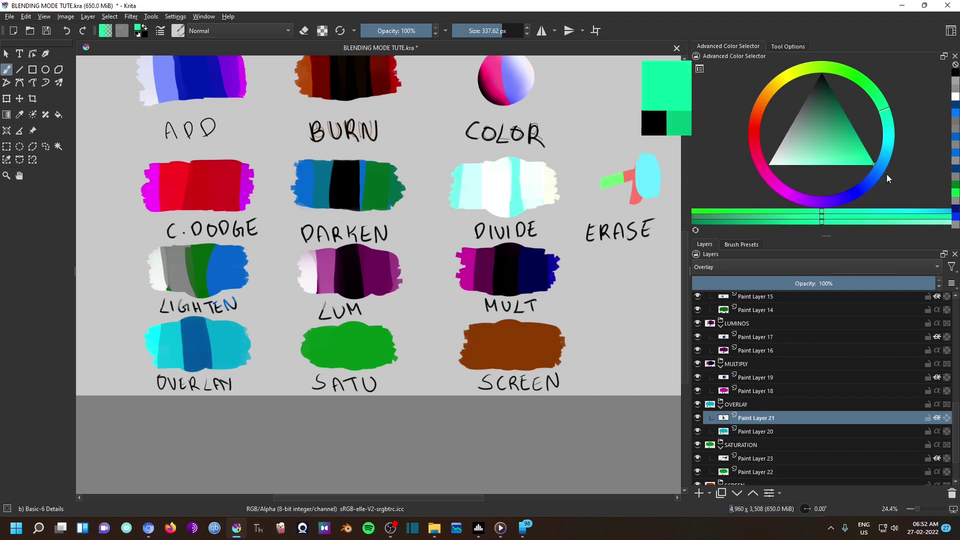
drag(246, 335, 257, 354)
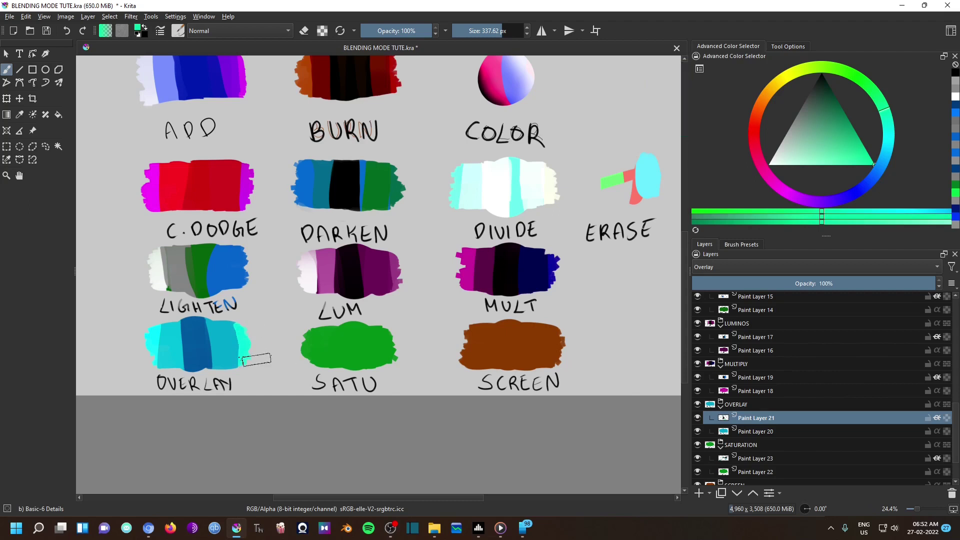
click(853, 128)
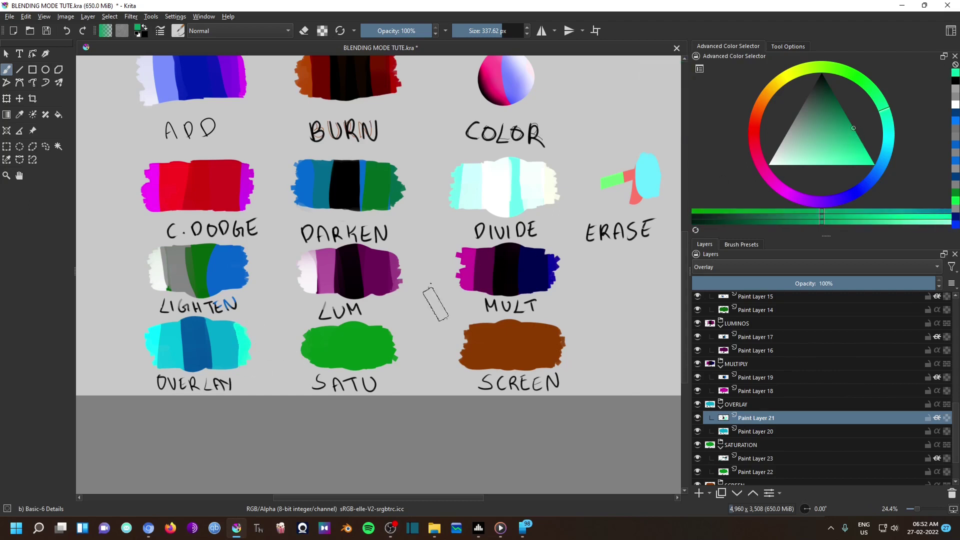
mouse_move(245, 319)
mouse_down()
mouse_move(234, 364)
mouse_move(230, 345)
mouse_up()
Step: On Paint Layer 23 (Saturation), paint whitish and grey-green strokes turning most of the SATU swatch grey
click(793, 457)
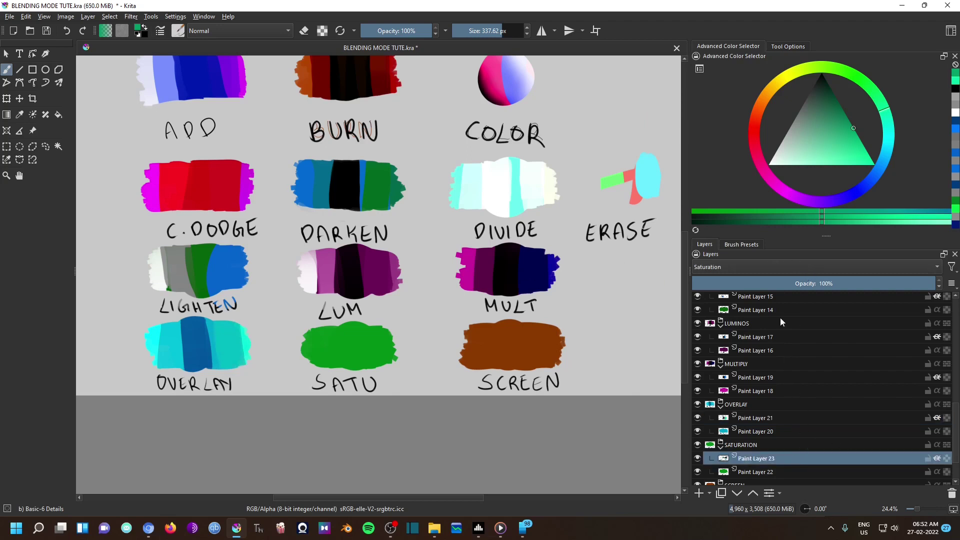
drag(795, 142, 769, 164)
mouse_move(310, 340)
mouse_down()
mouse_move(295, 324)
mouse_move(310, 360)
mouse_up()
drag(809, 128, 794, 117)
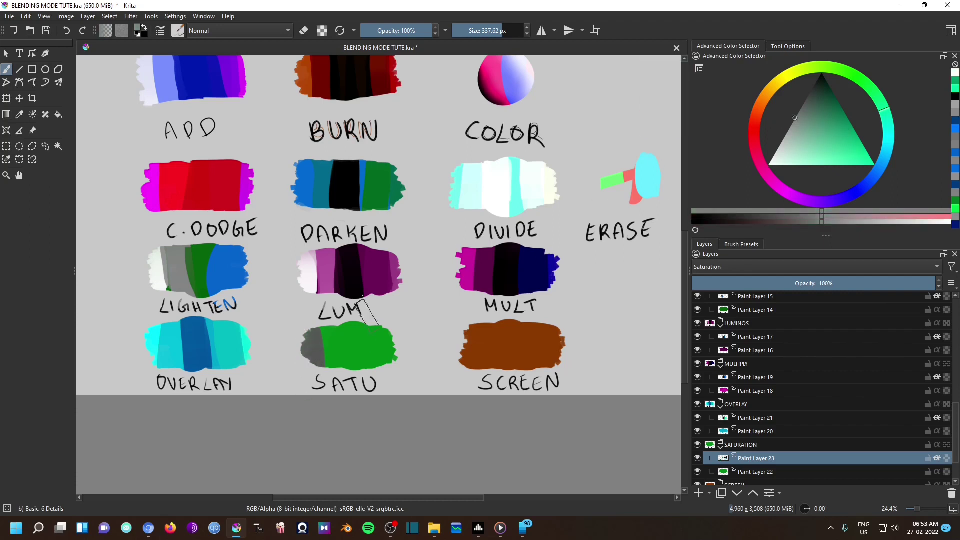
mouse_move(332, 342)
mouse_down()
mouse_move(330, 335)
mouse_move(350, 367)
mouse_up()
click(868, 184)
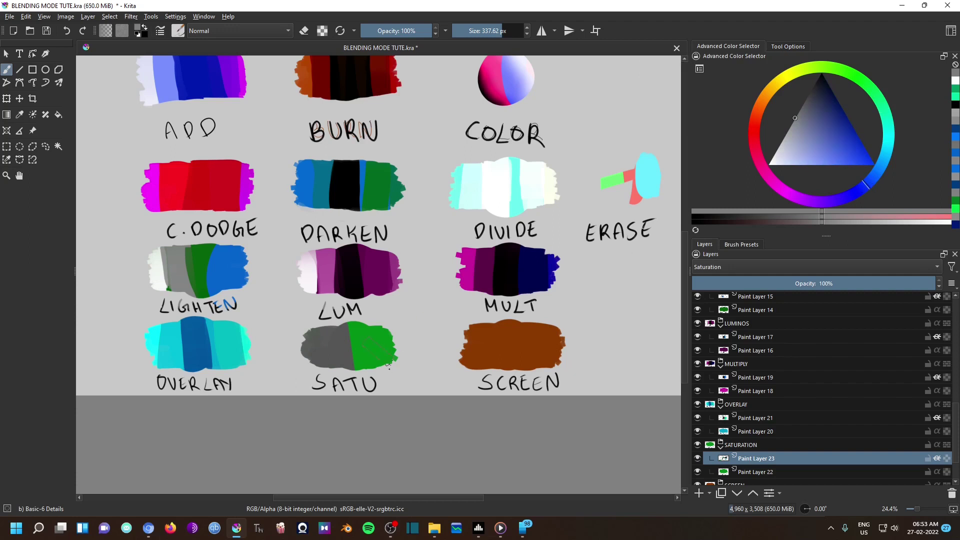
drag(395, 350, 399, 346)
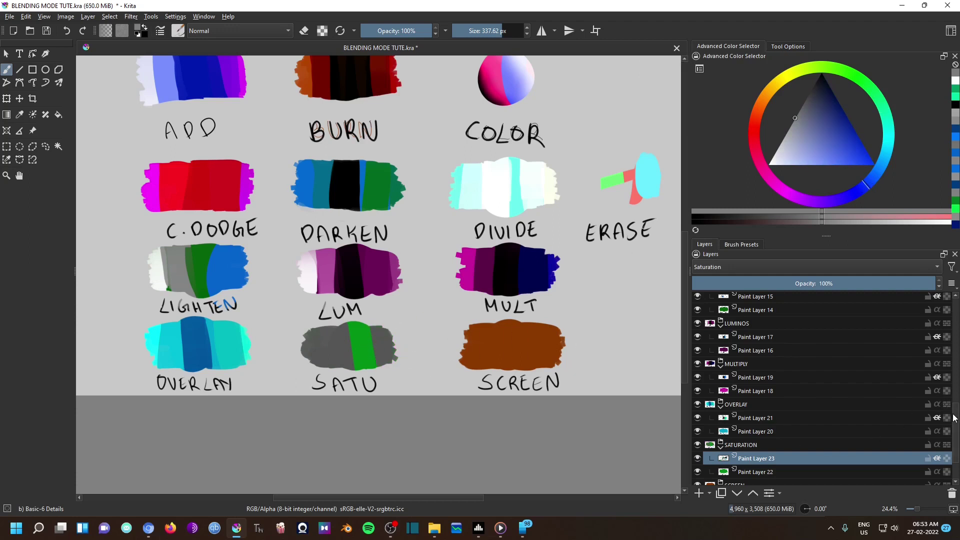
Step: On Paint Layer 25 (Screen), paint a white stroke on the SCREEN swatch's left edge
scroll(954, 419, down, 2)
click(806, 450)
mouse_move(809, 145)
mouse_down()
mouse_move(804, 107)
mouse_move(768, 164)
mouse_up()
mouse_move(456, 325)
mouse_down()
mouse_move(455, 362)
mouse_move(464, 313)
mouse_move(480, 356)
mouse_move(494, 361)
mouse_move(489, 321)
mouse_move(497, 352)
mouse_up()
Step: Paint black and blue strokes across the SCREEN swatch's right side
click(795, 118)
drag(840, 100, 821, 75)
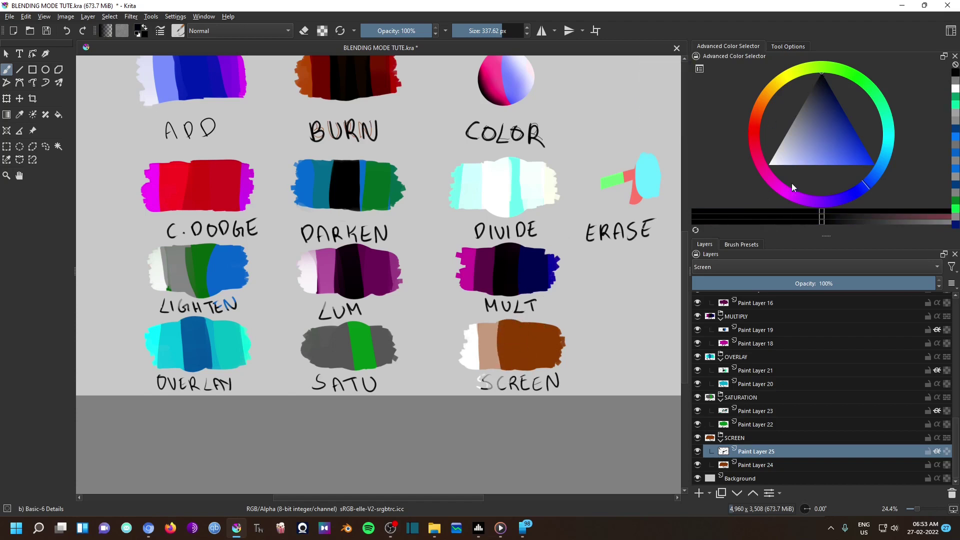
drag(807, 172, 885, 170)
mouse_move(557, 363)
mouse_down()
mouse_move(561, 310)
mouse_move(623, 279)
mouse_move(503, 329)
mouse_move(531, 314)
mouse_move(534, 365)
mouse_up()
click(849, 121)
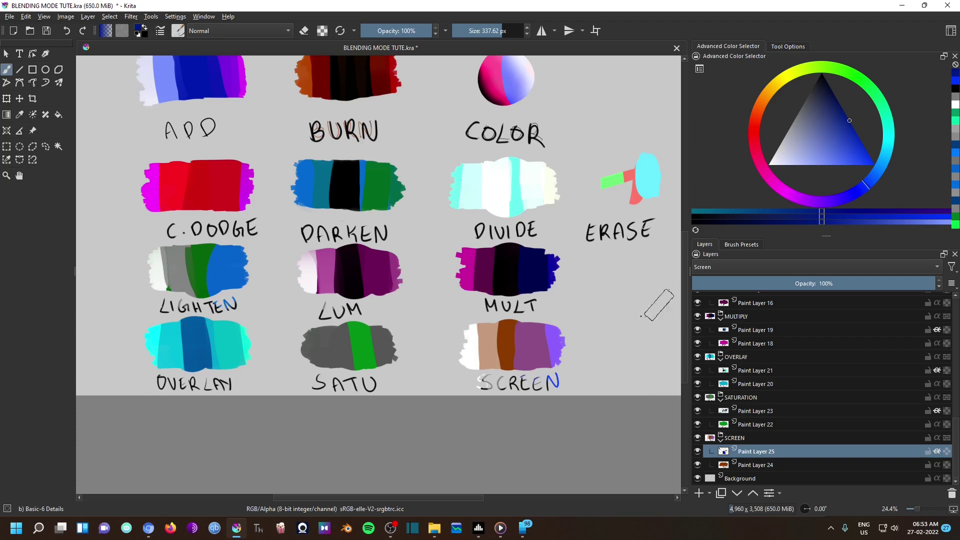
scroll(681, 285, up, 2)
scroll(680, 275, down, 1)
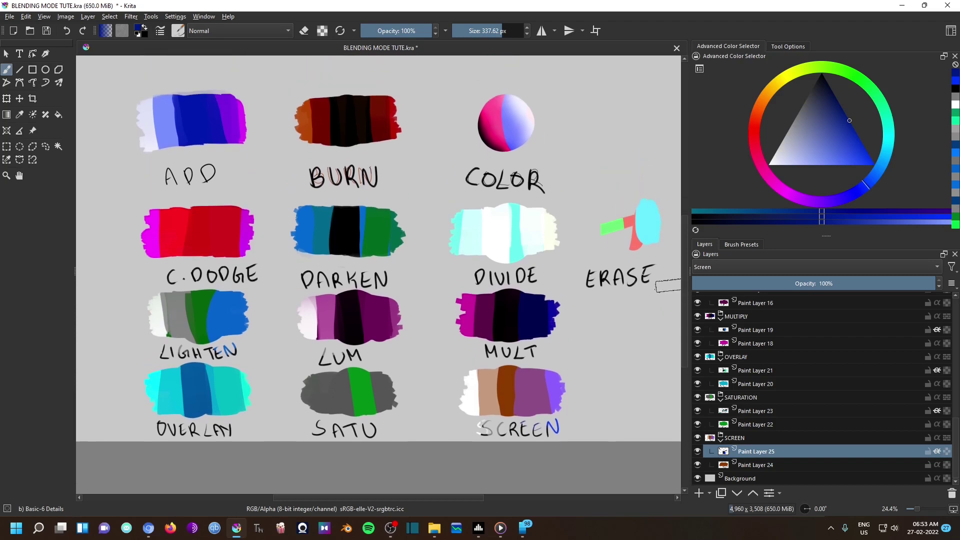